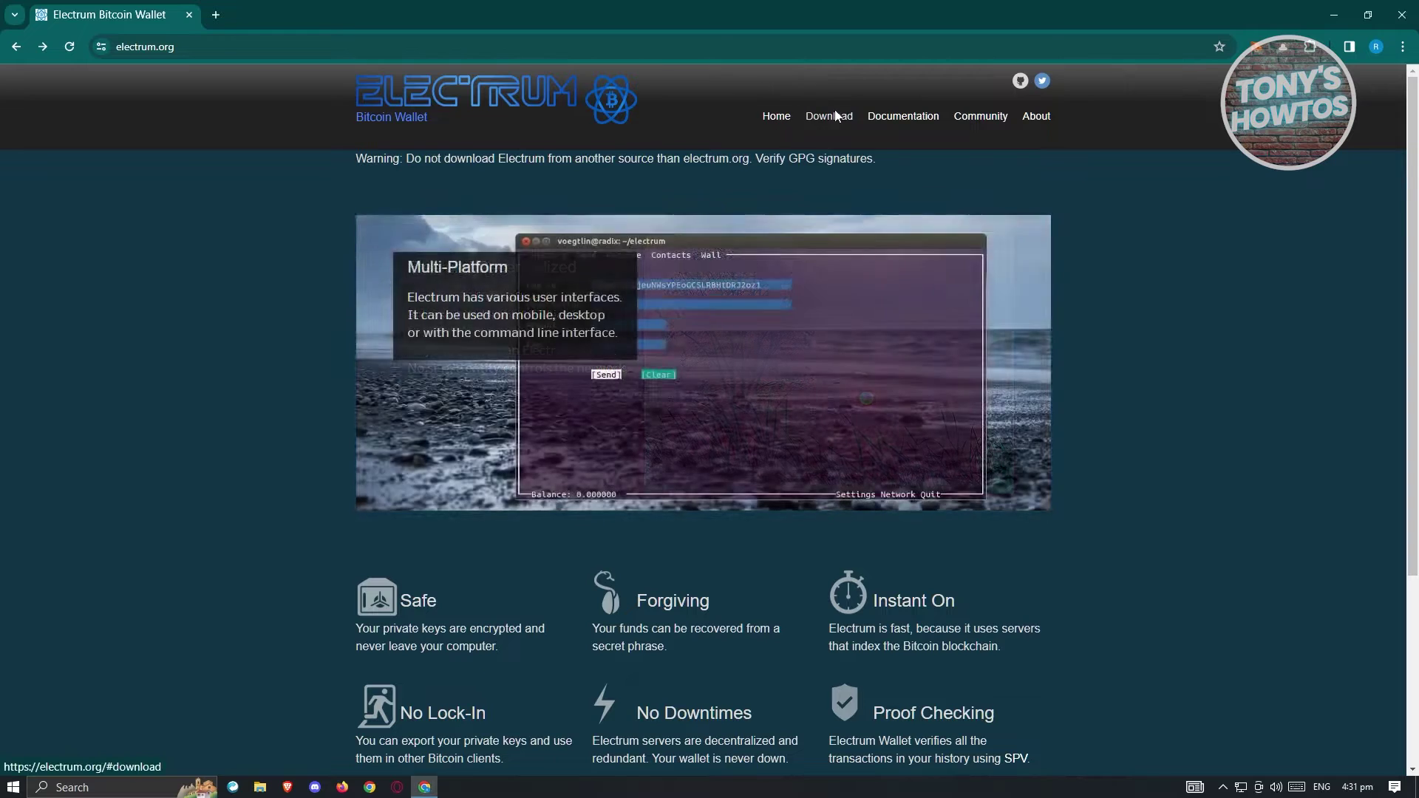
Download the Electrum 4.5.2 Windows installer and show electrum-4.5.2-setup.exe in its folder
click(835, 117)
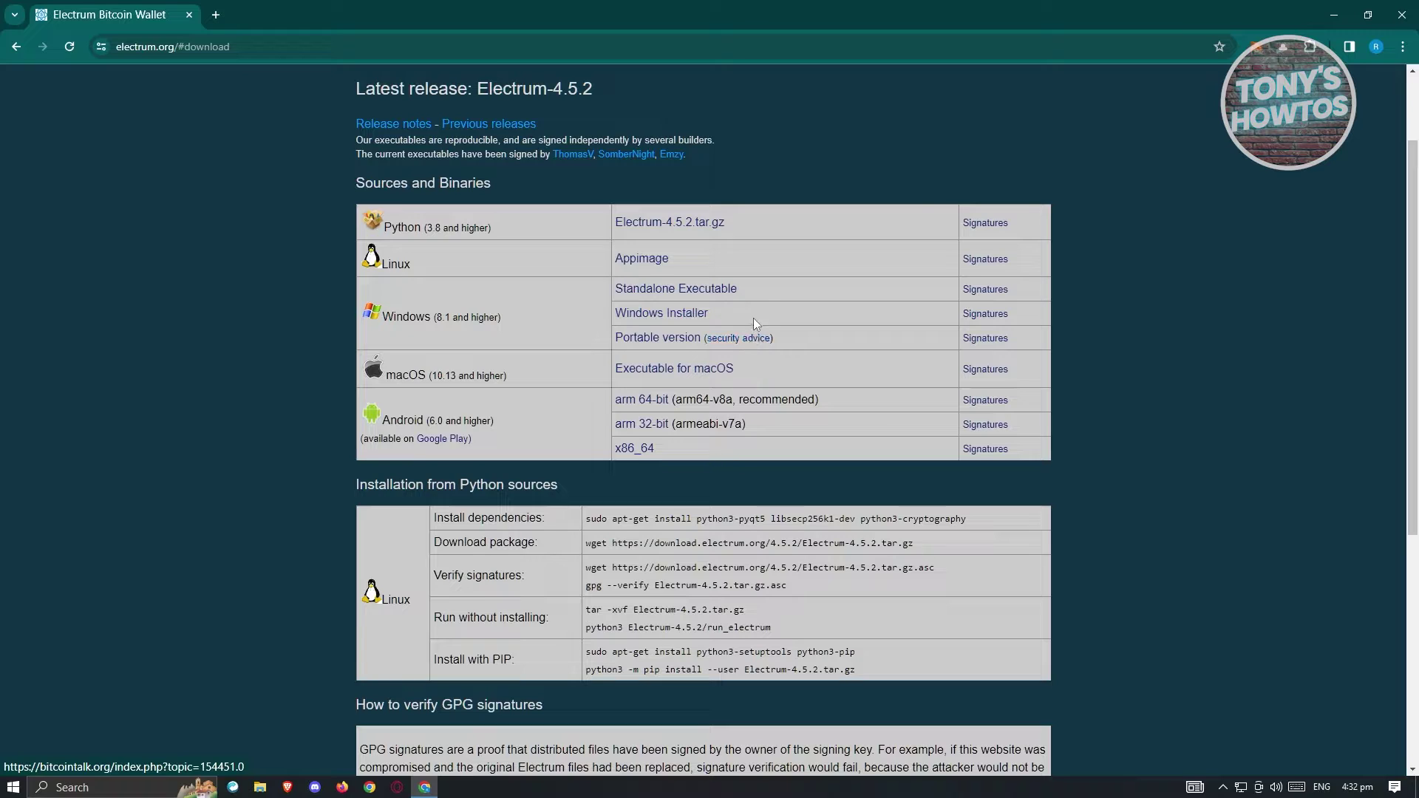
click(672, 314)
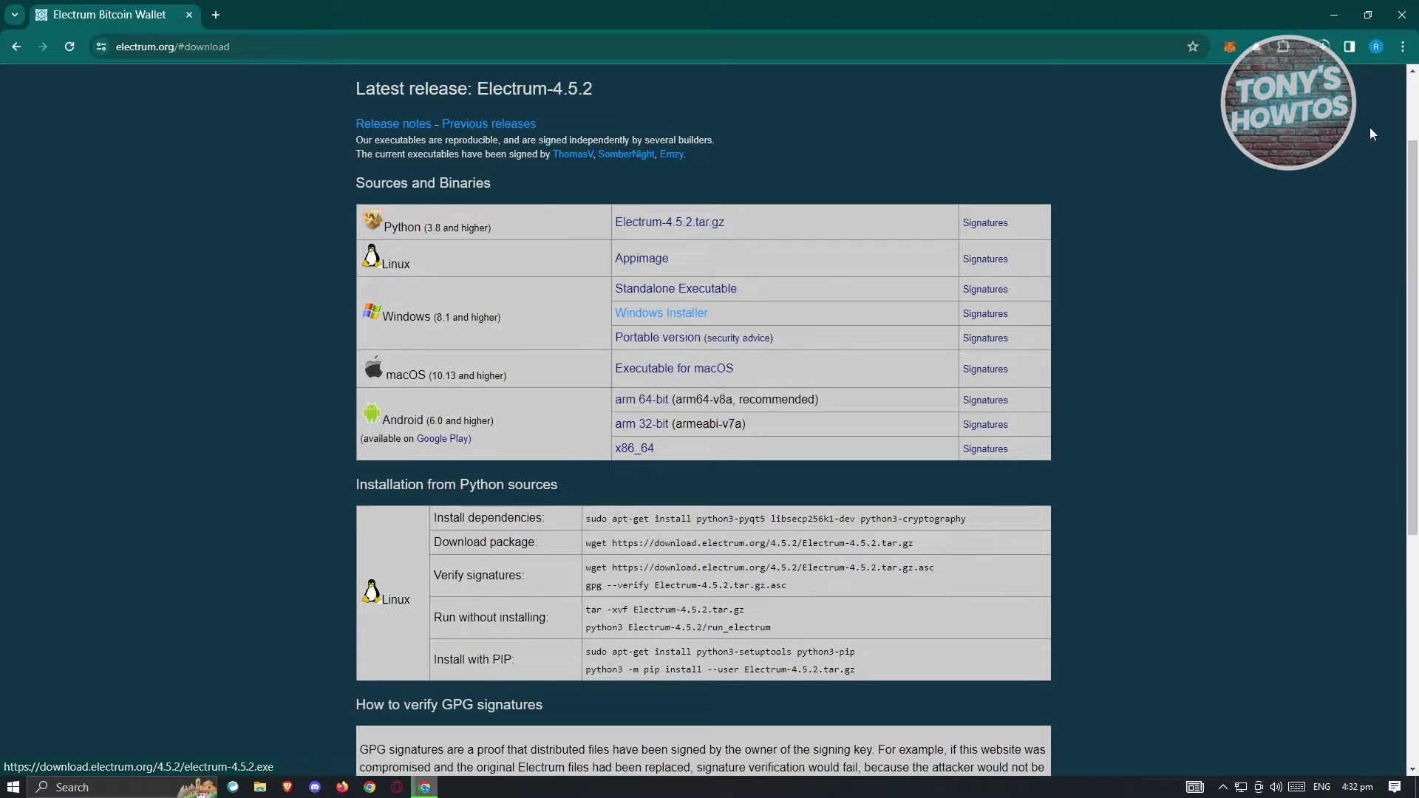
click(1325, 56)
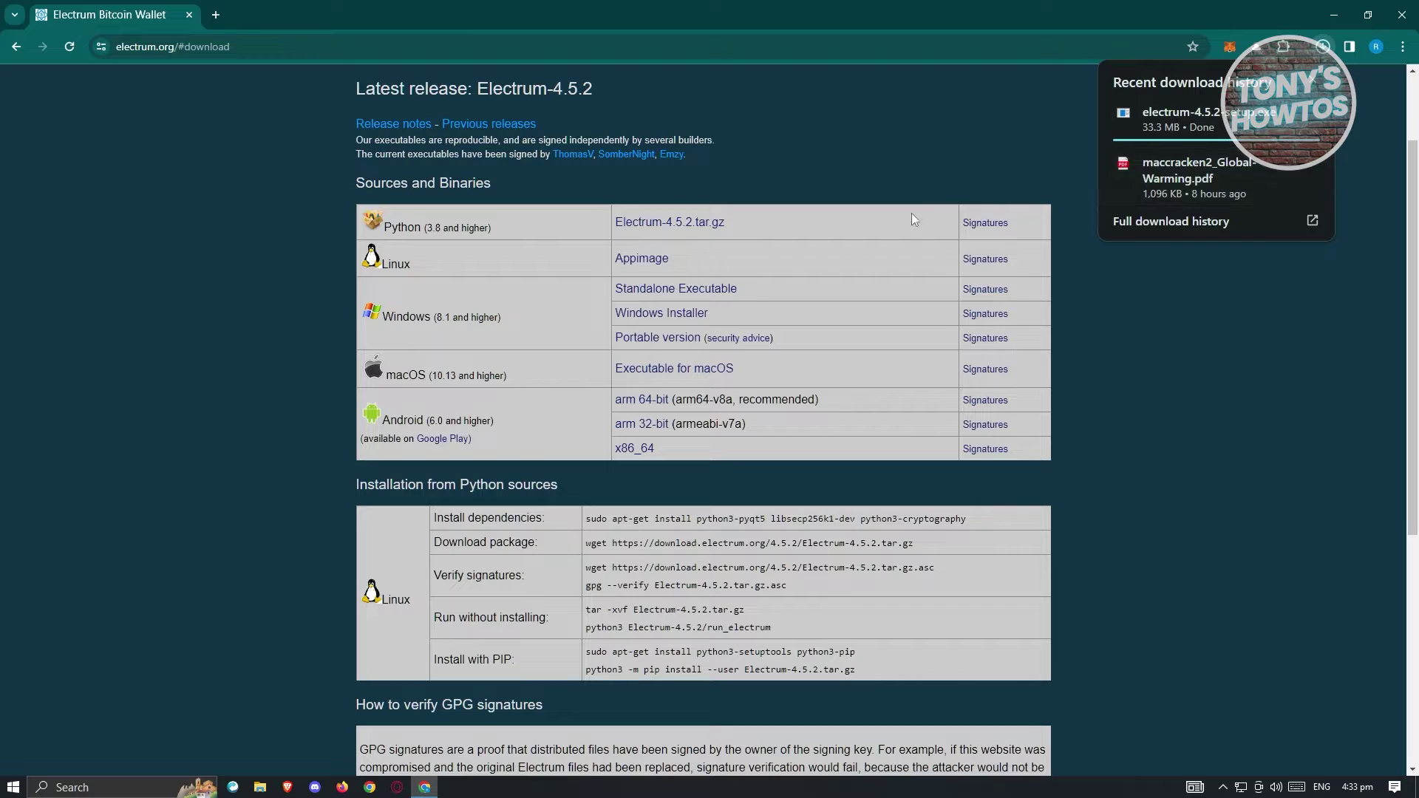
mouse_move(1131, 131)
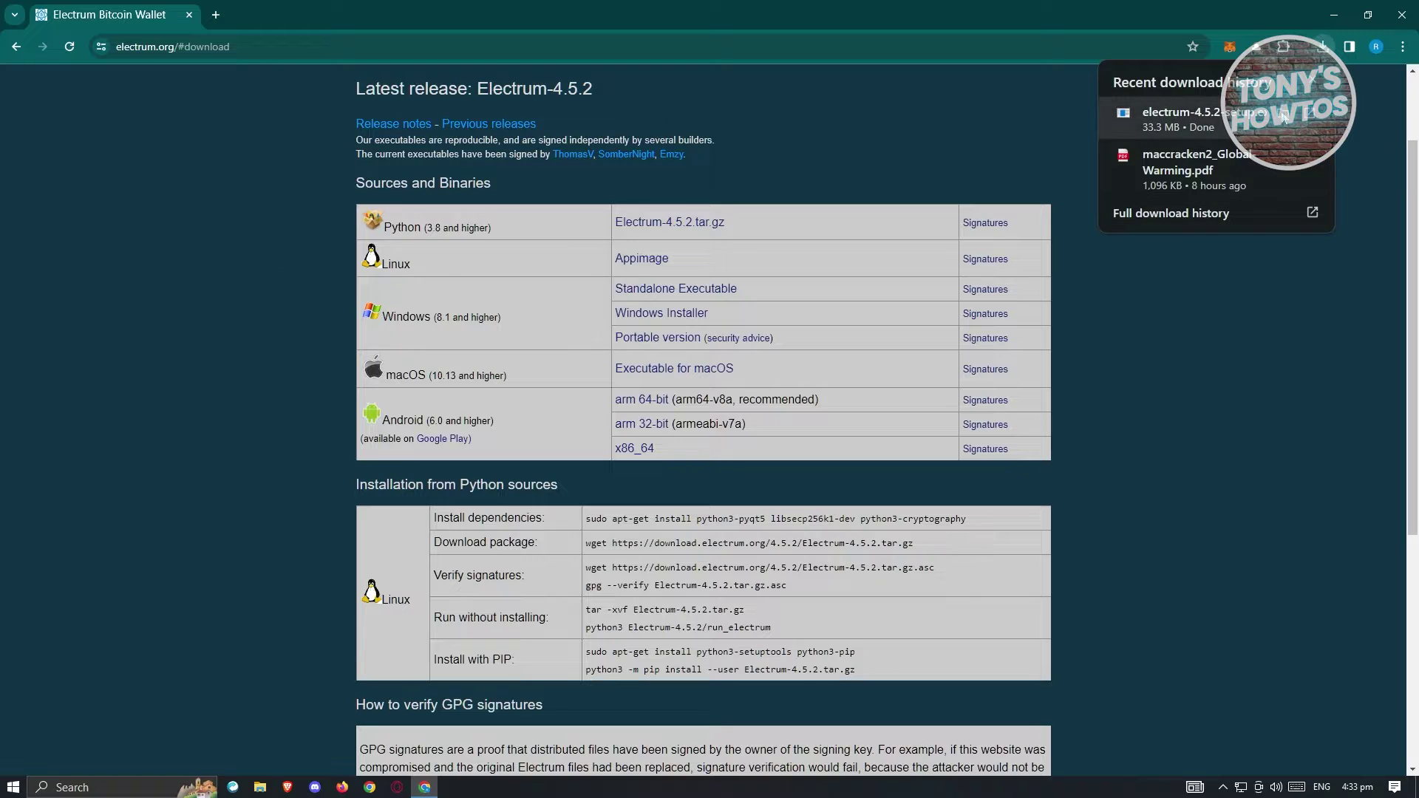
click(1247, 135)
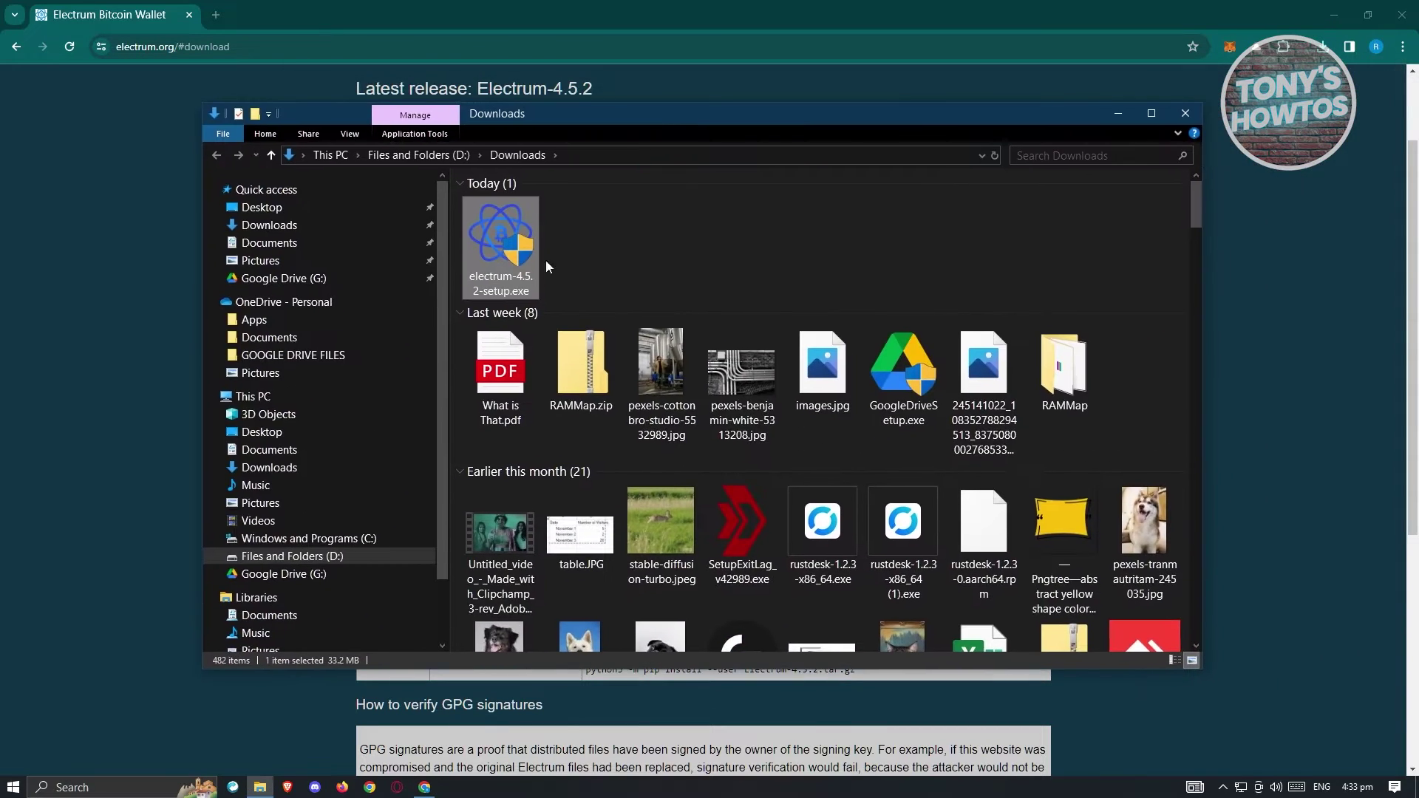
Run electrum-4.5.2-setup.exe and start installing Electrum to the default folder
double_click(503, 239)
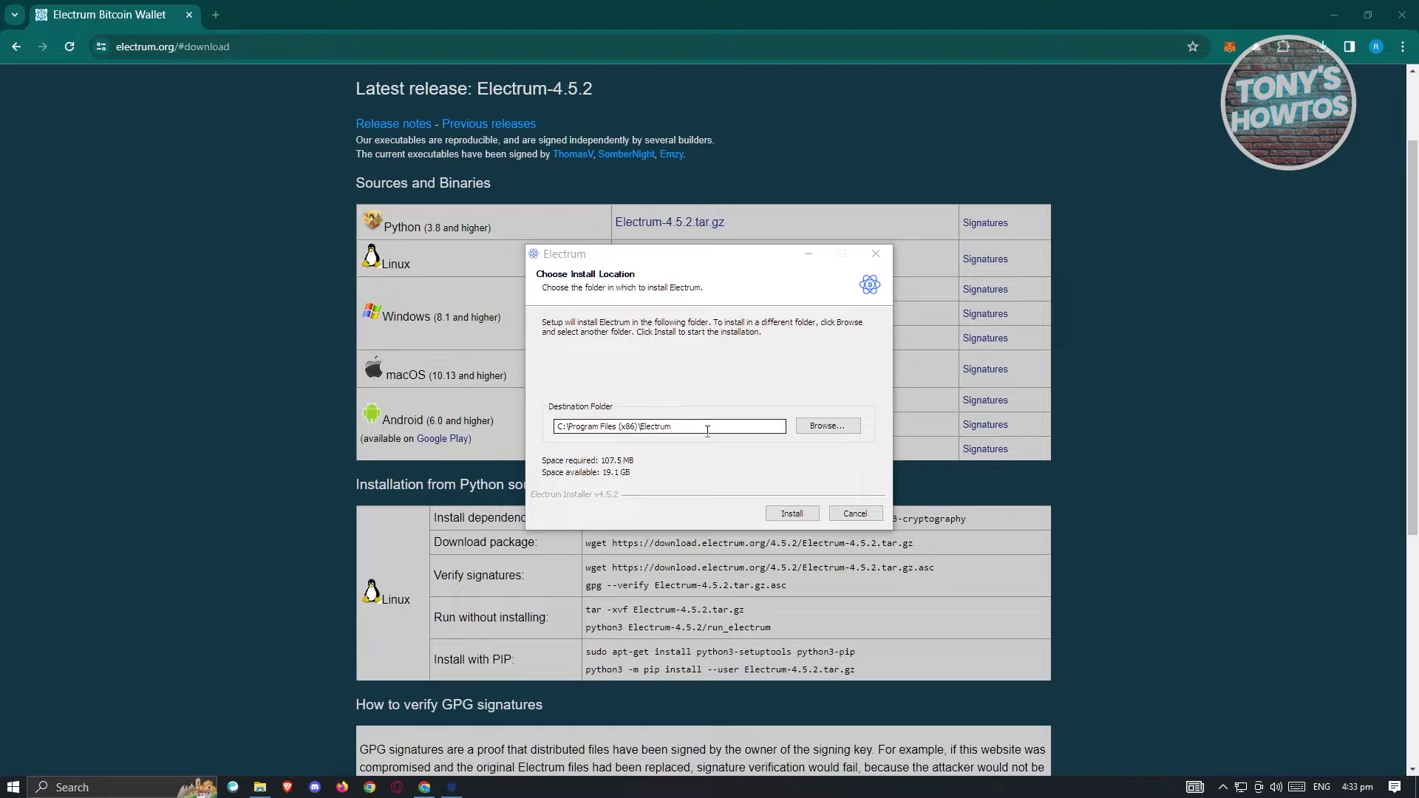
click(787, 517)
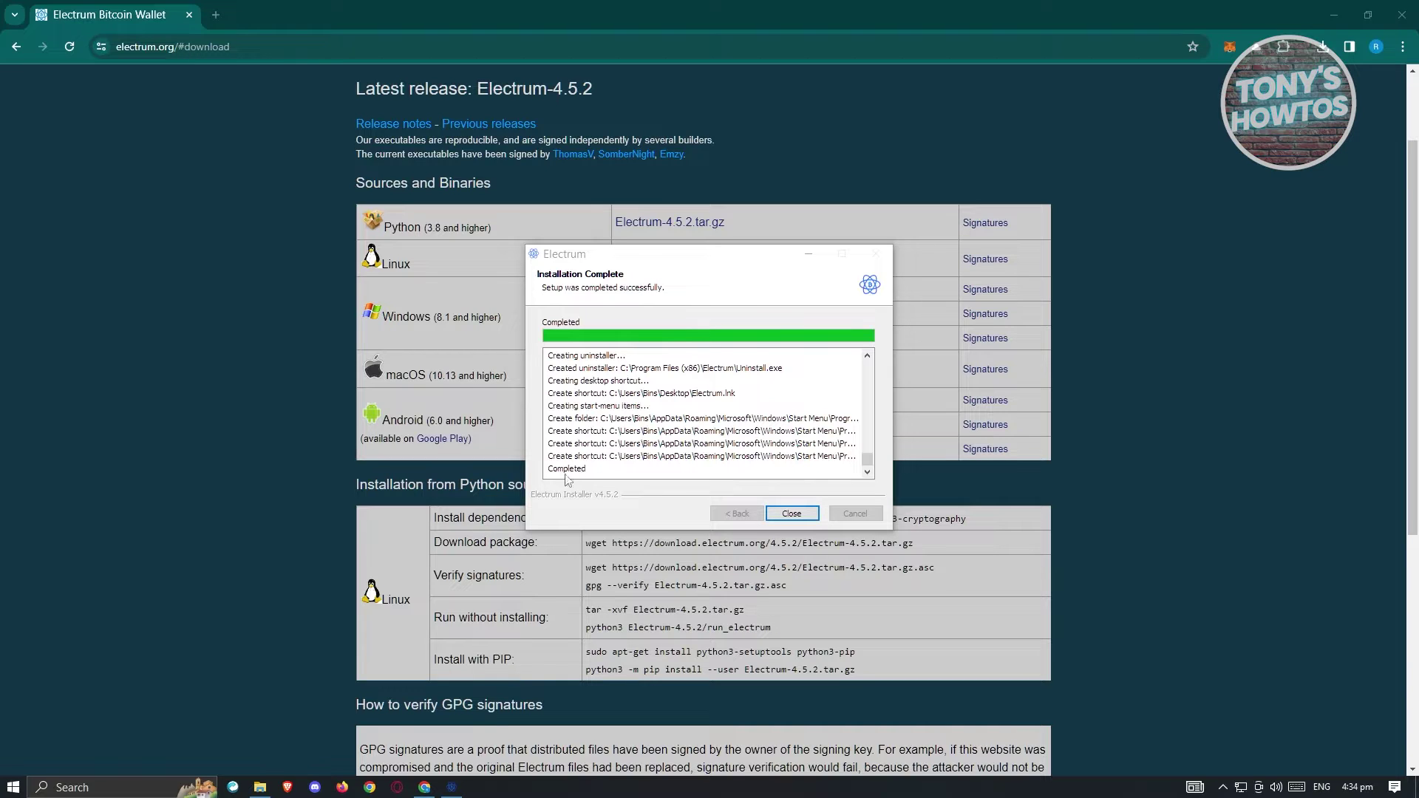
Close the completed Electrum installer and minimize the browser to reveal the desktop
click(807, 515)
click(807, 515)
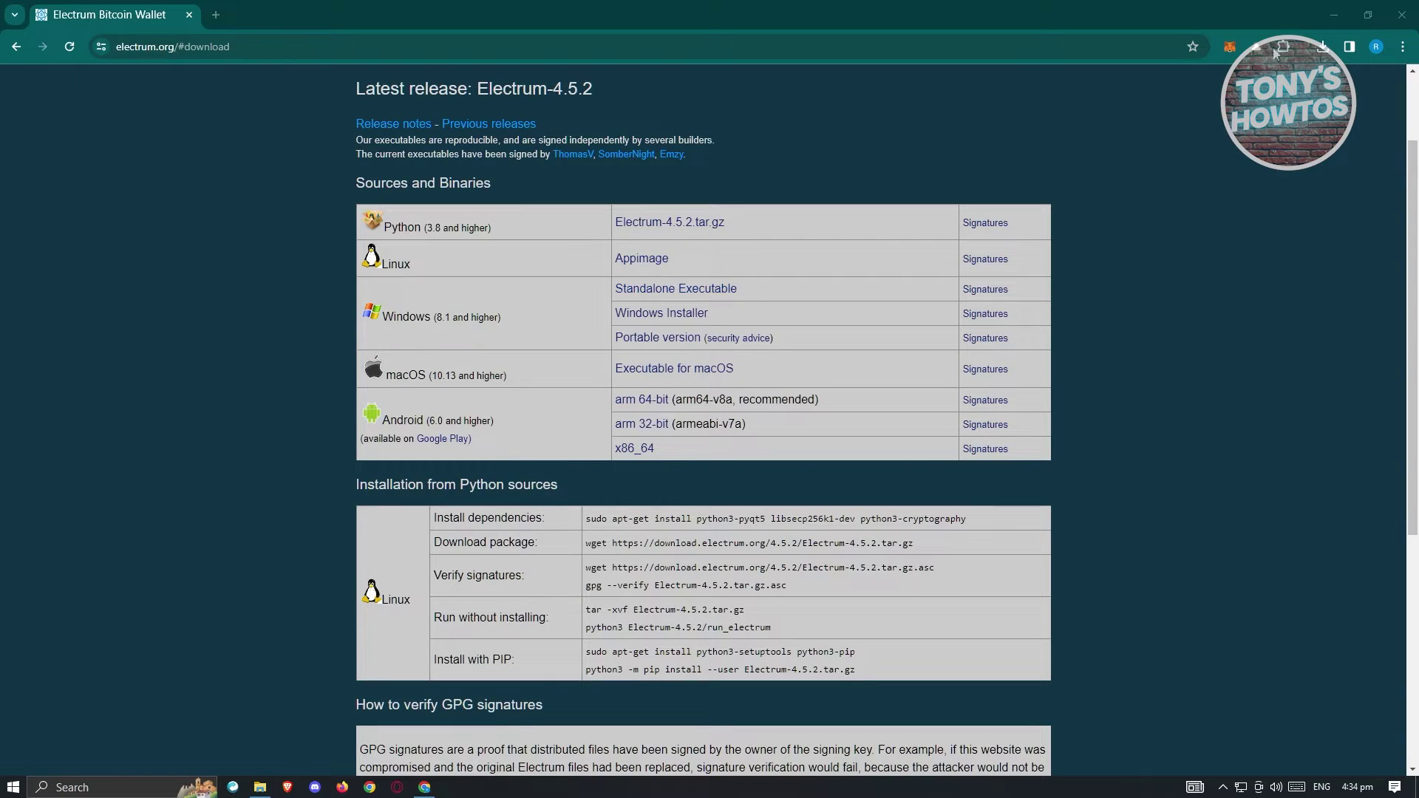
click(1334, 17)
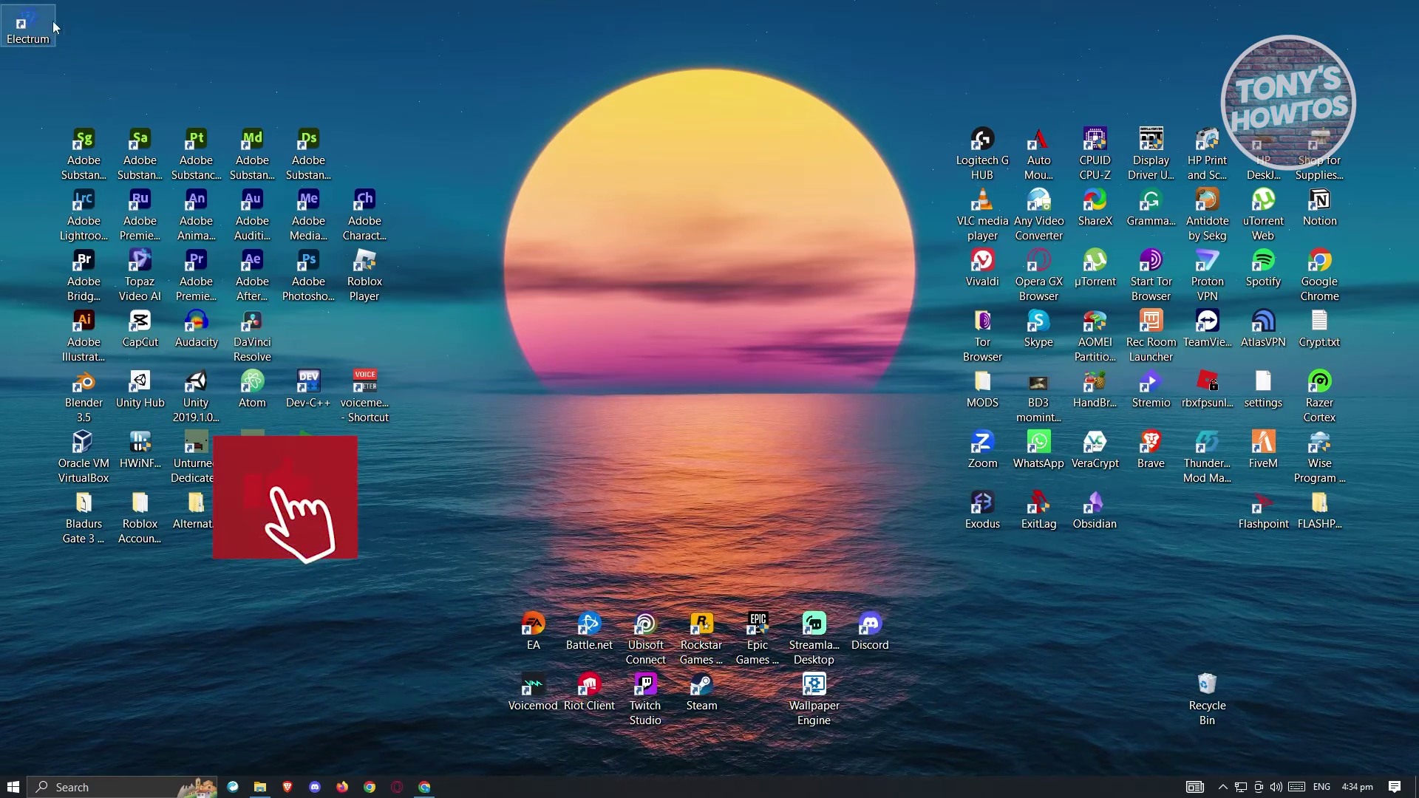
Launch Electrum from its desktop shortcut and continue past network settings with advanced options off
drag(42, 19, 680, 351)
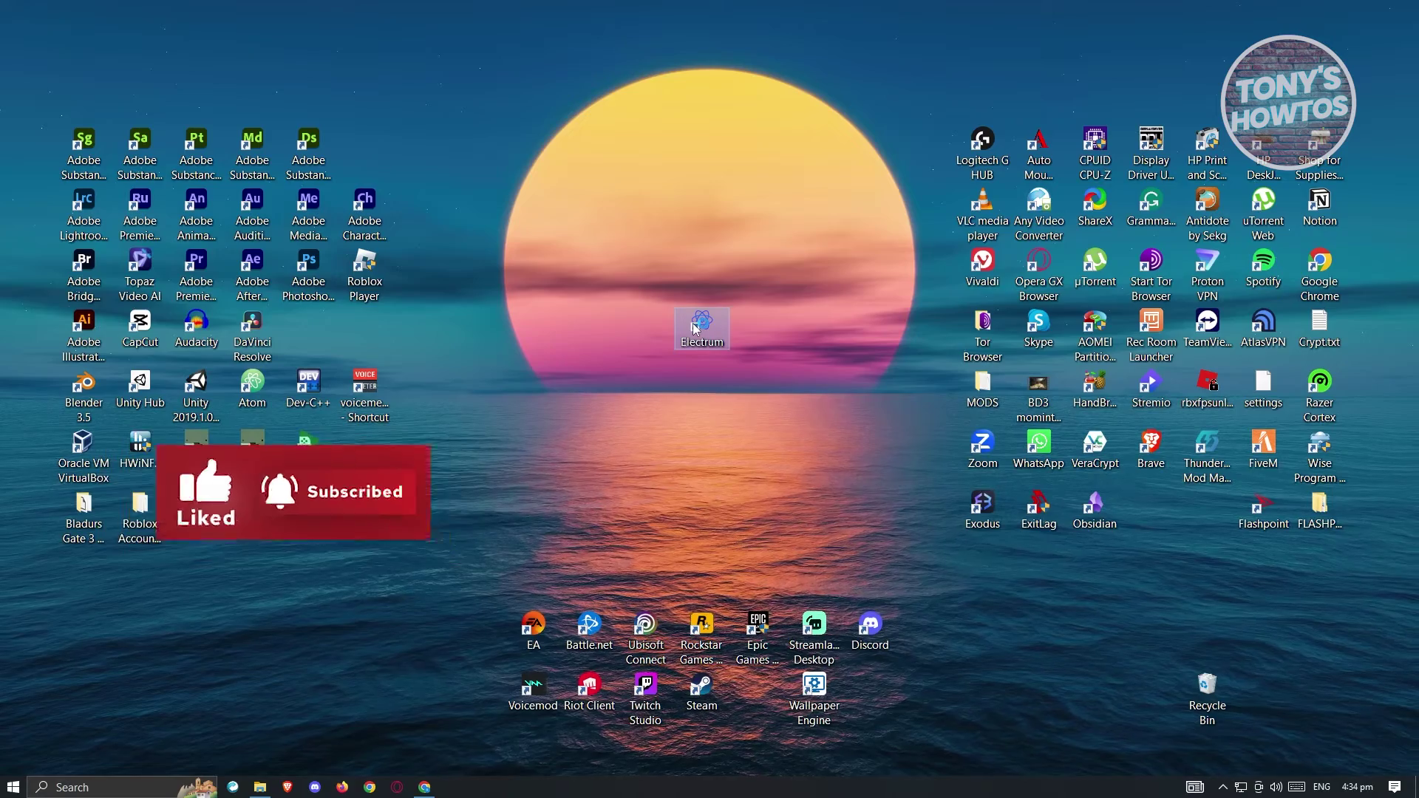
double_click(702, 333)
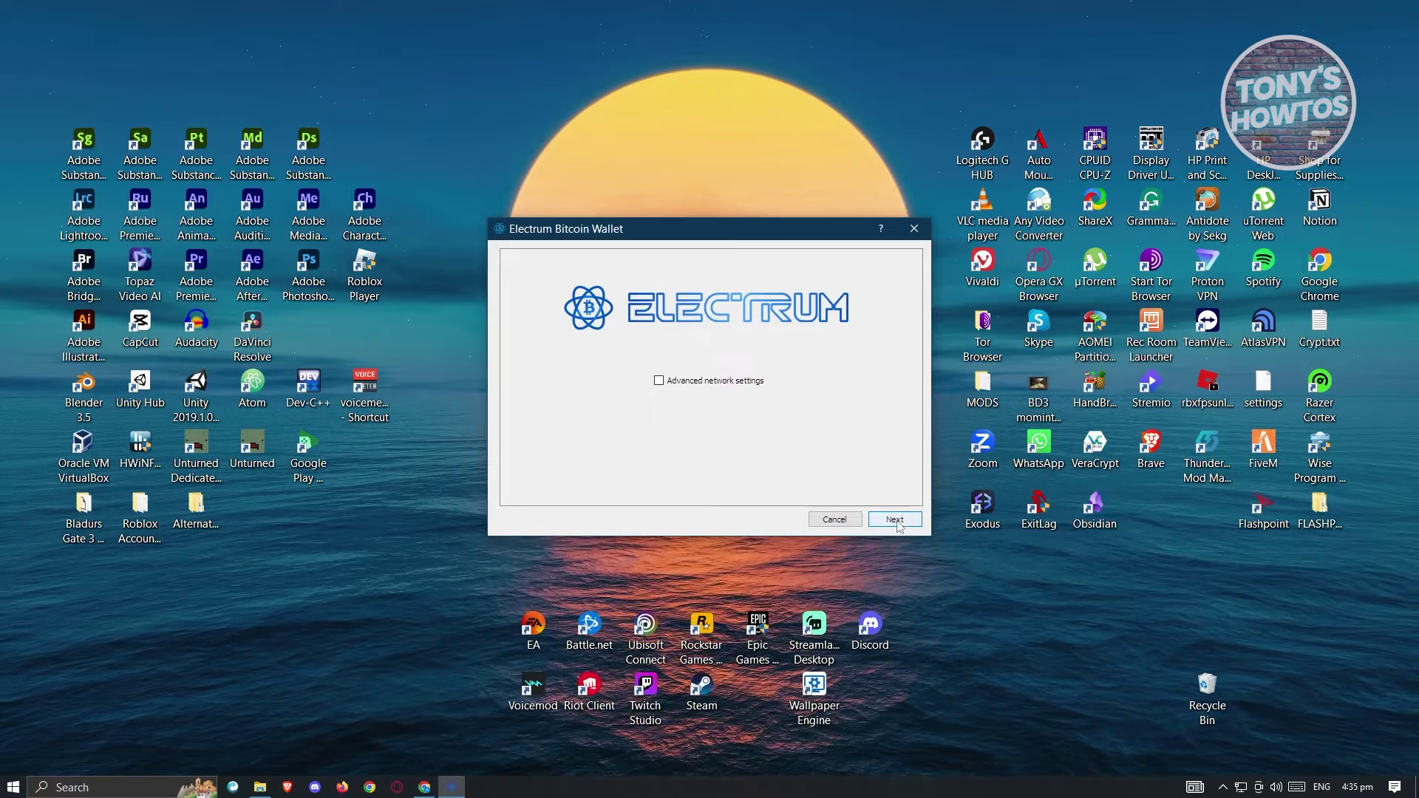
click(659, 381)
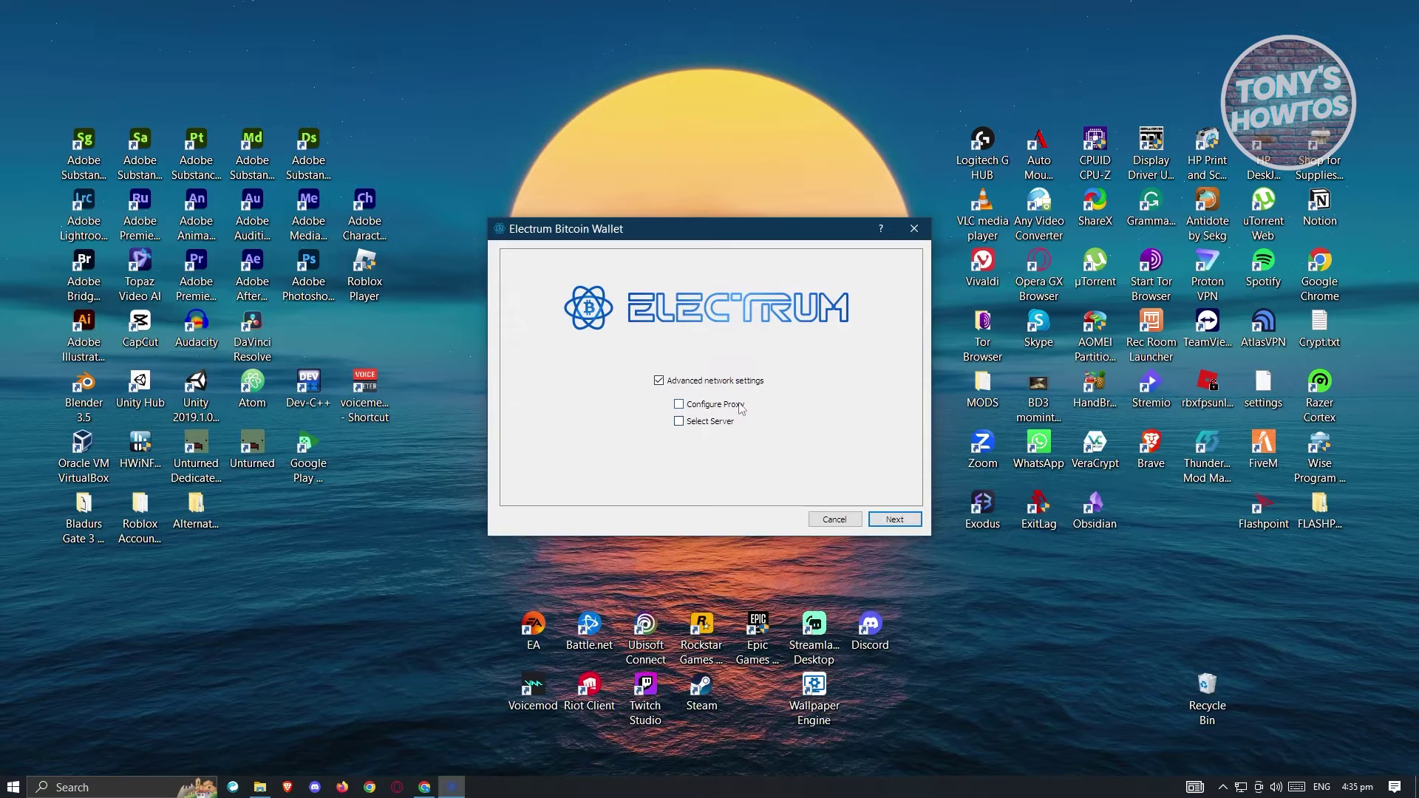
click(659, 381)
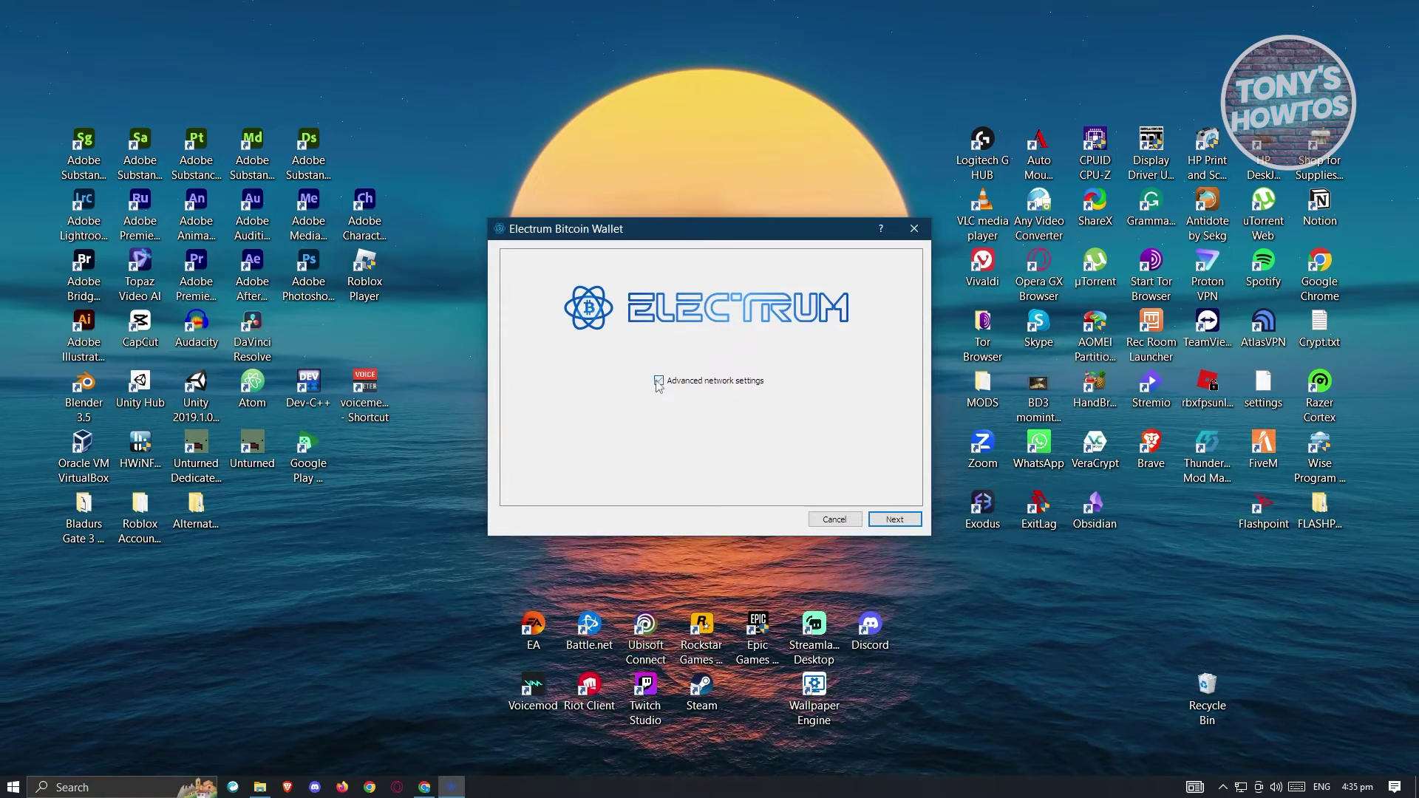
click(893, 519)
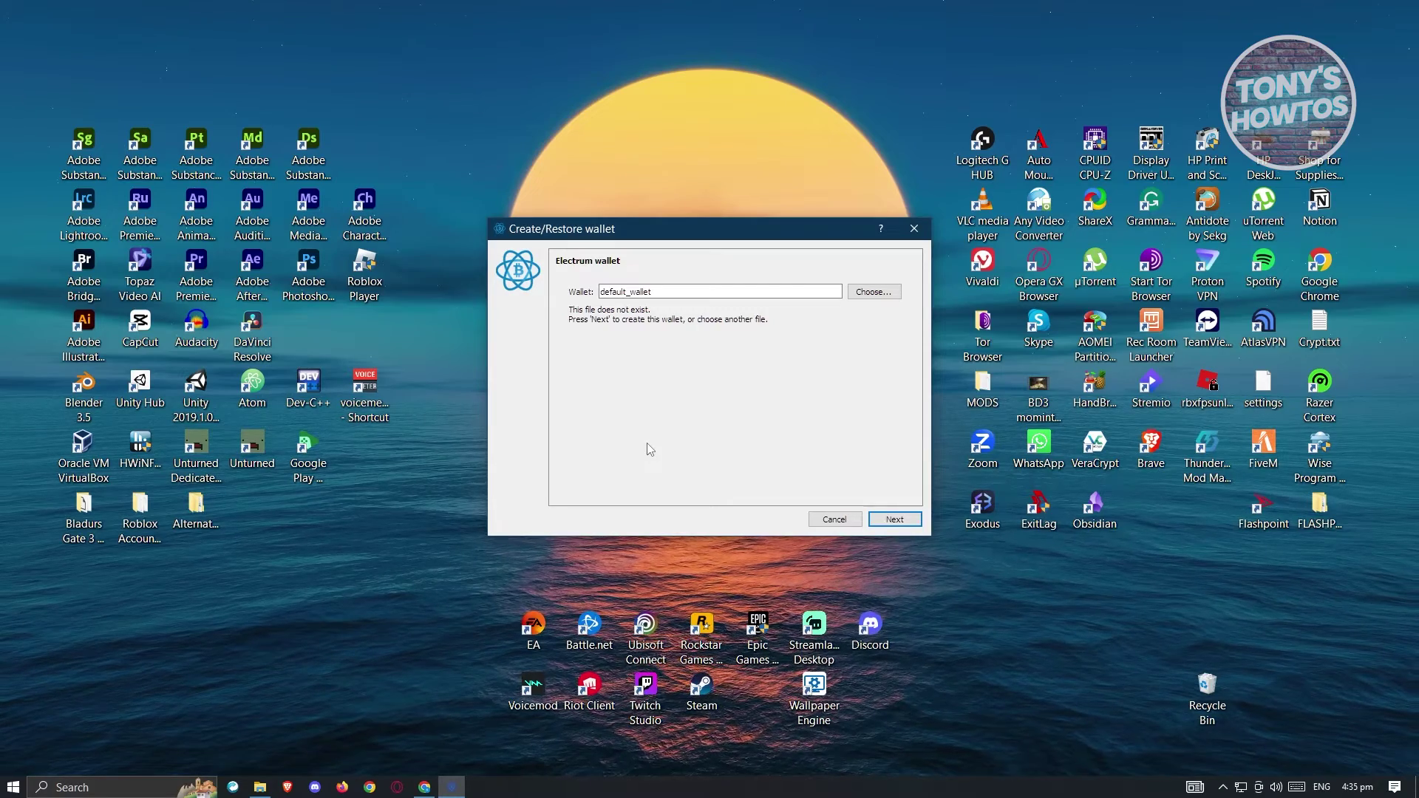
Rename the wallet from default_wallet to renziwallet and accept the Standard wallet type
double_click(677, 288)
text(re)
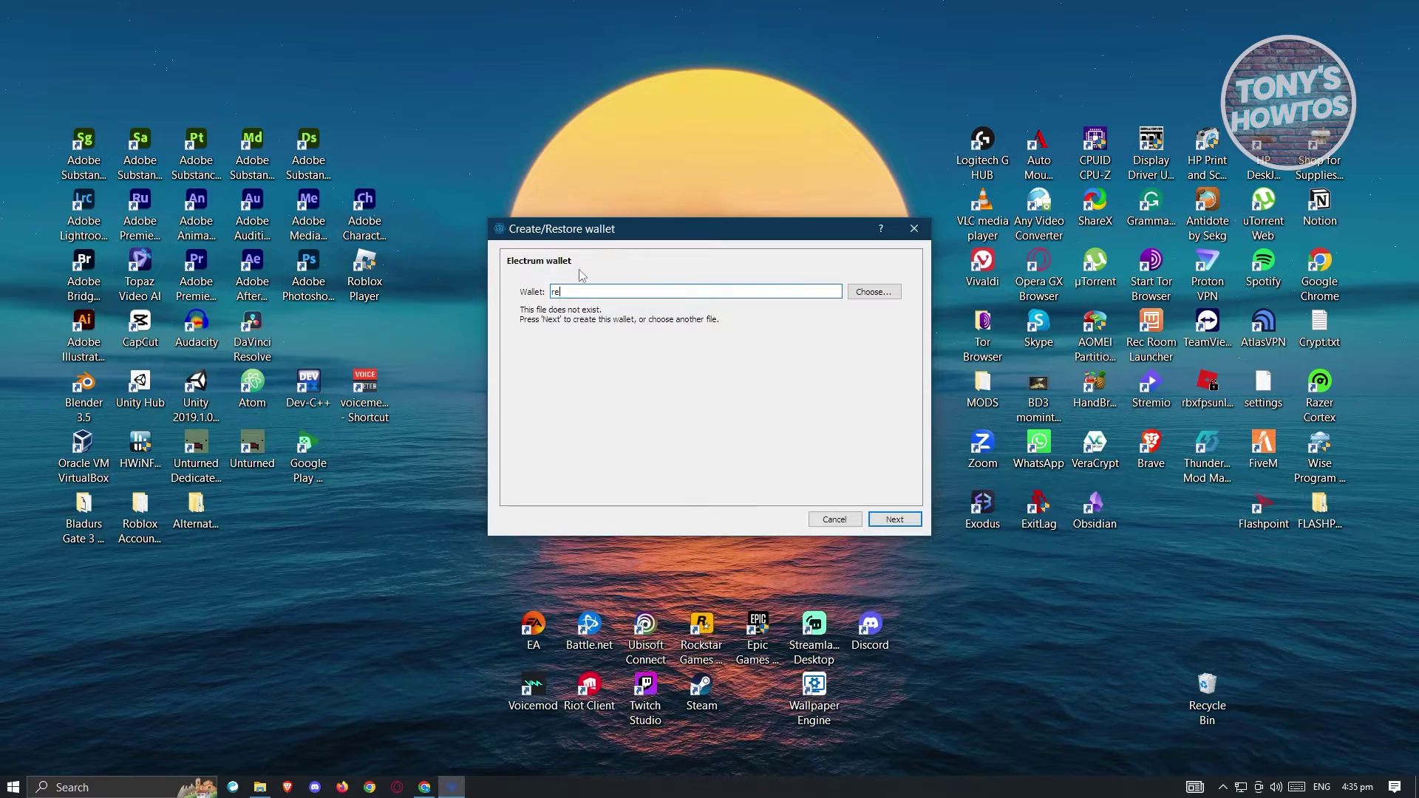
text(nziwallter)
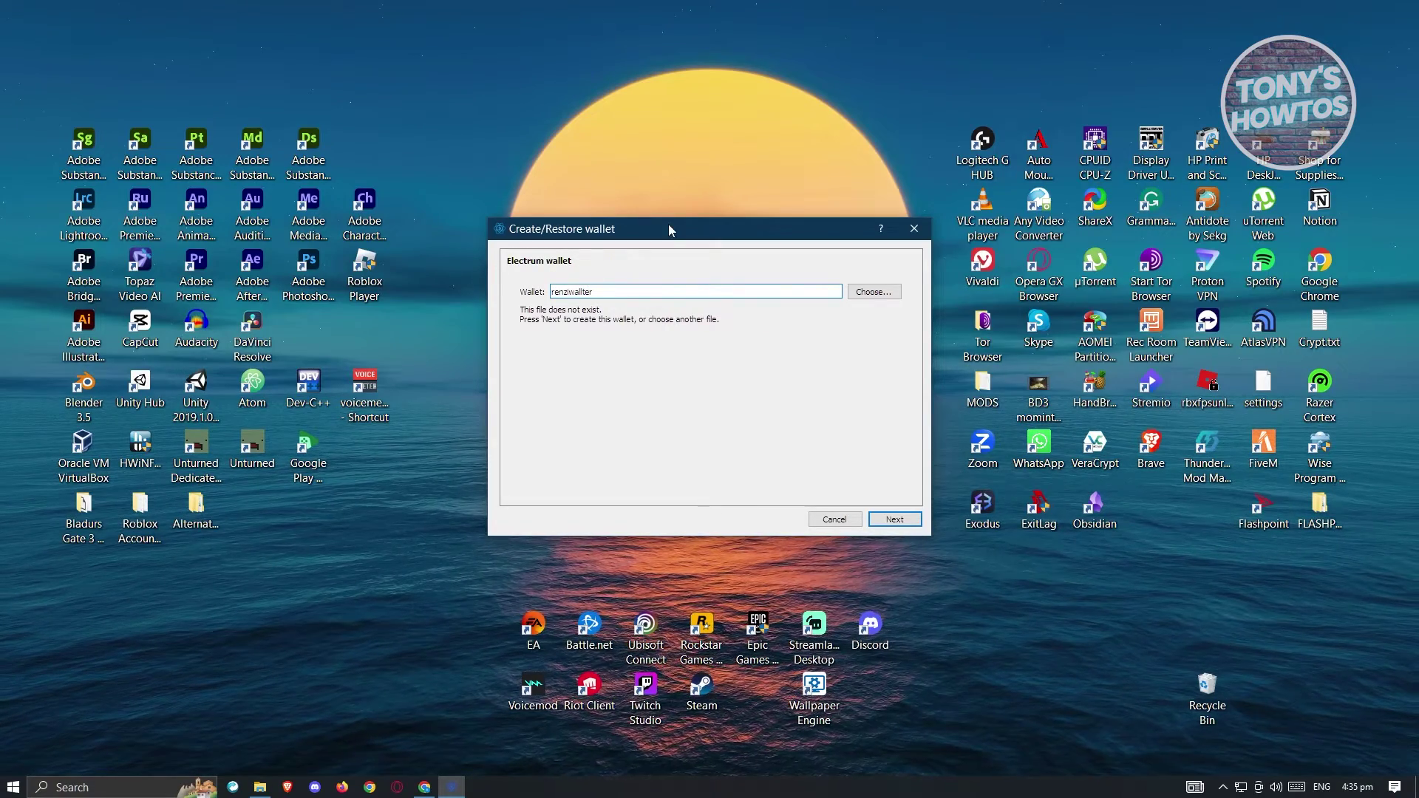
key(BackSpace)
key(BackSpace)
key(BackSpace)
text(et)
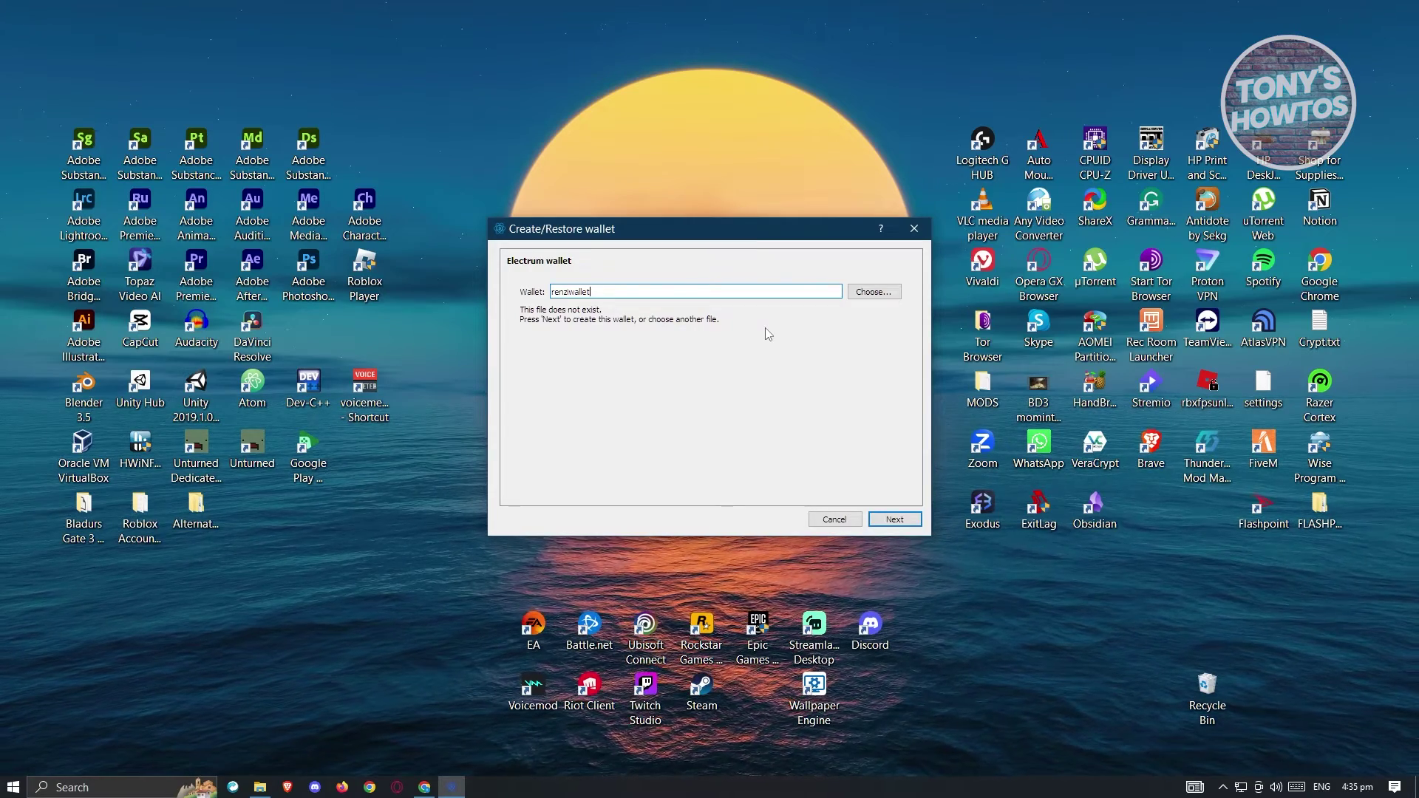
click(903, 519)
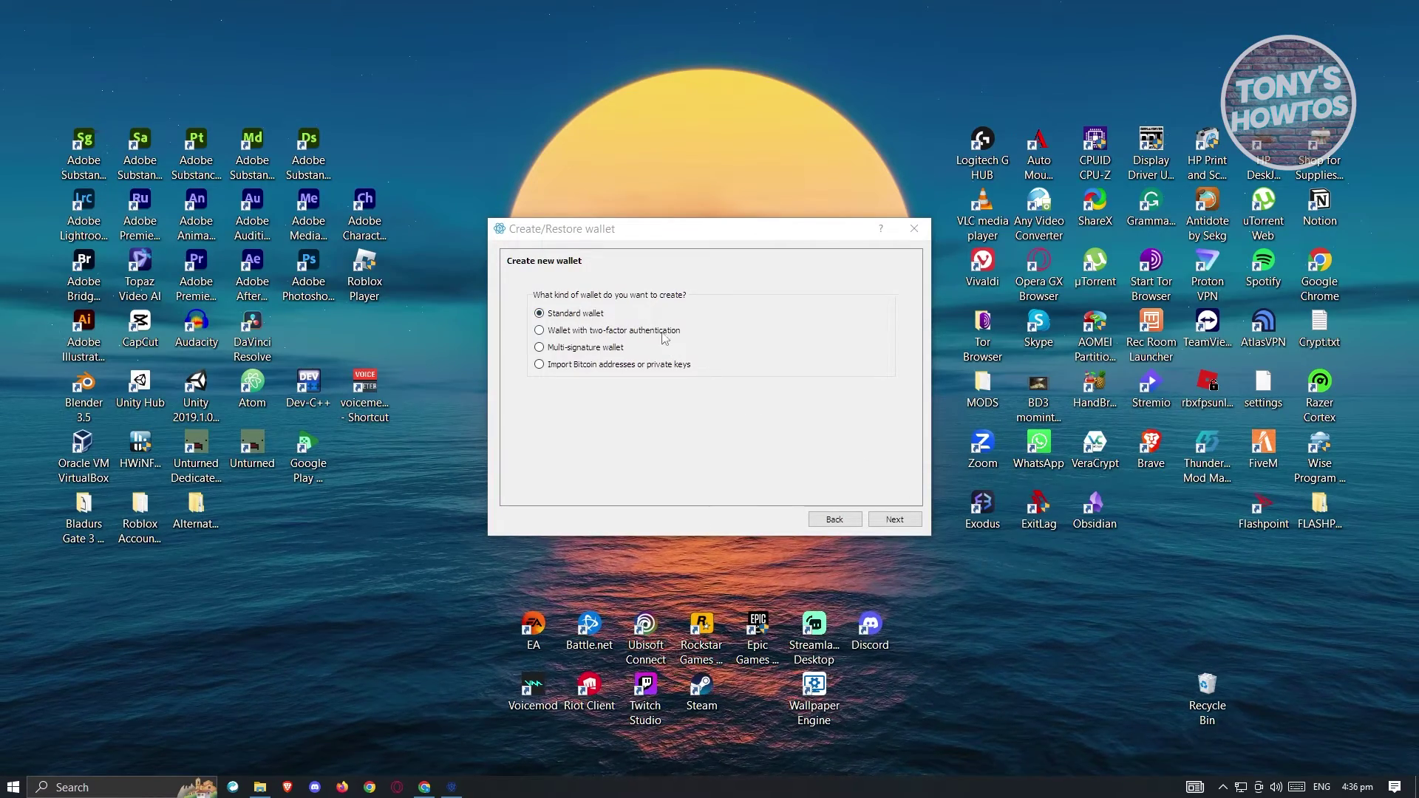
click(892, 520)
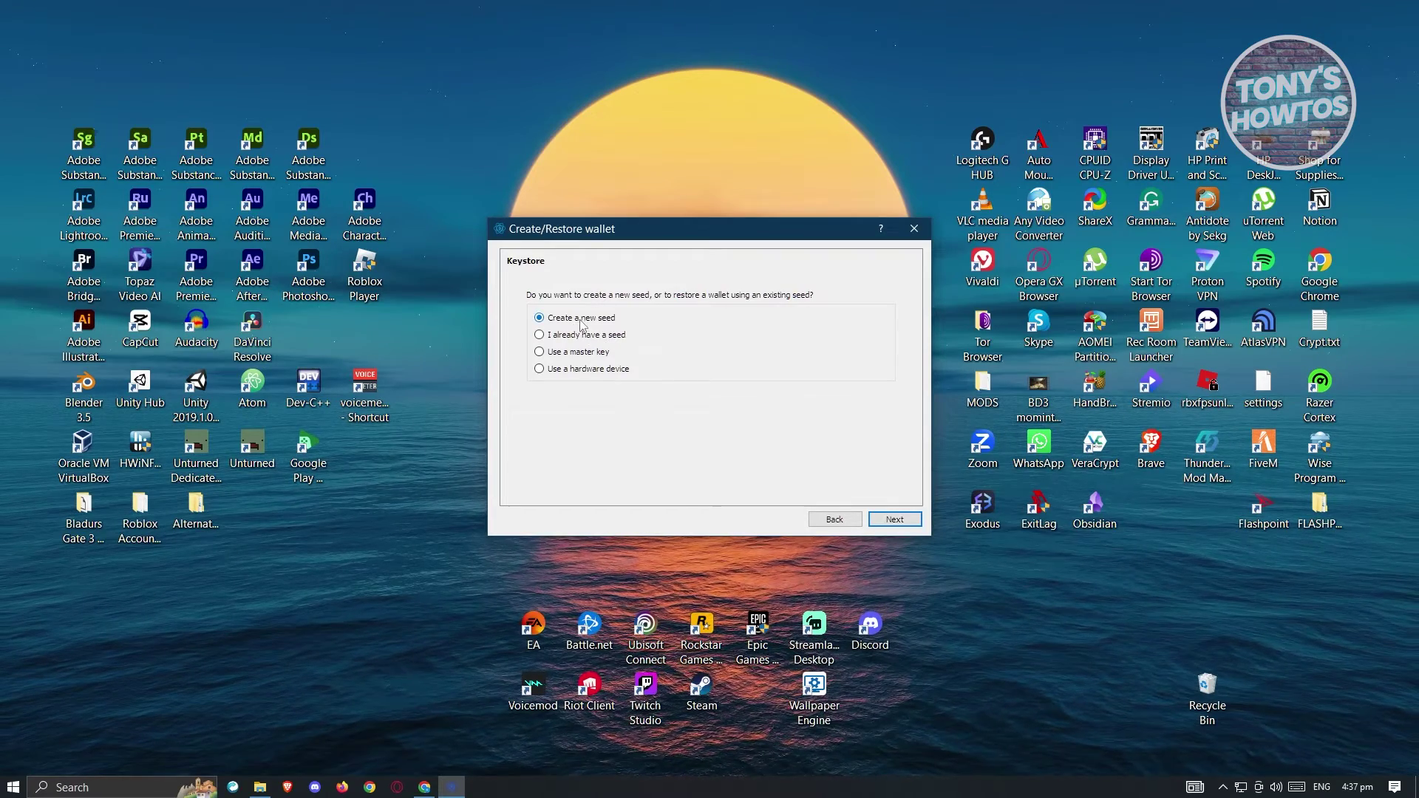
Try each keystore option, then settle on Create a new seed and continue
click(539, 335)
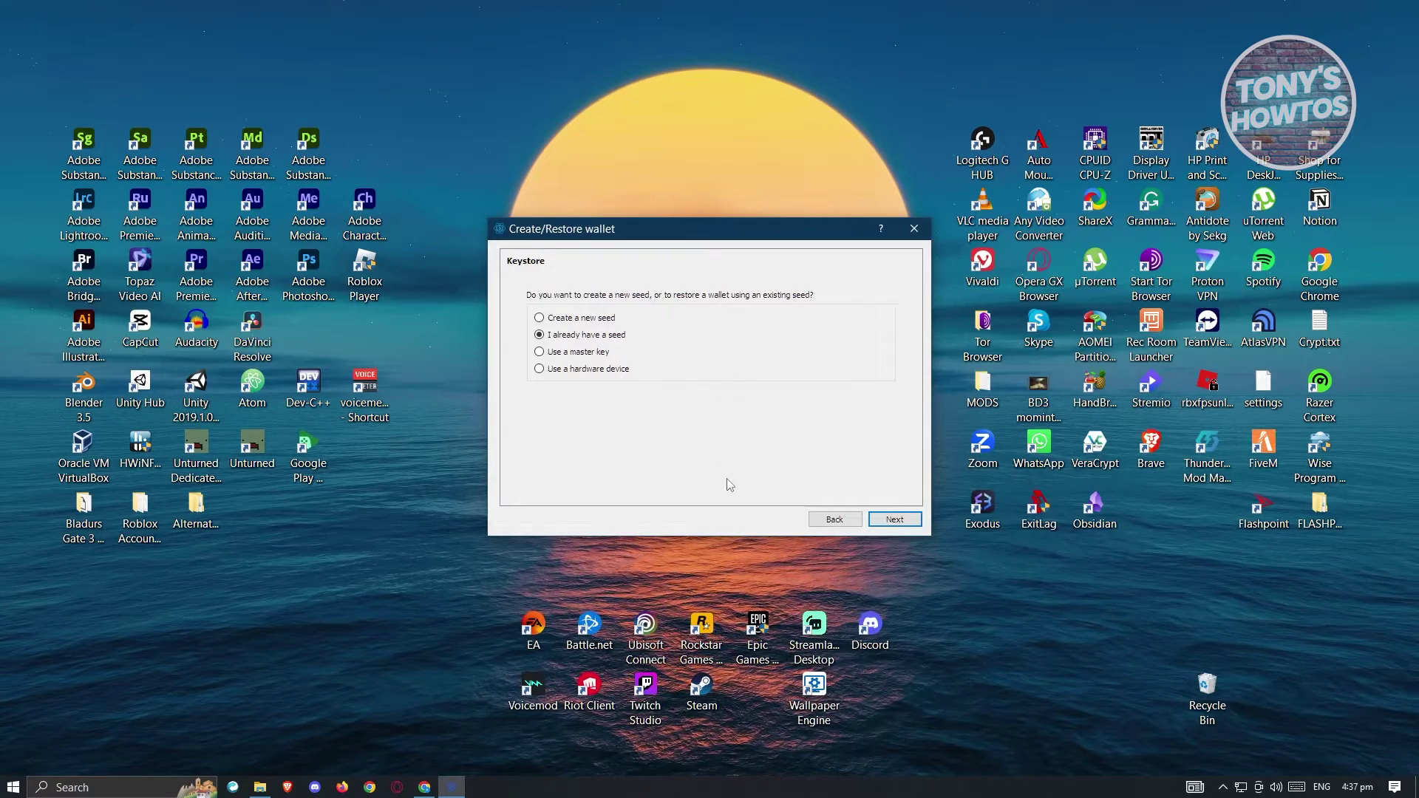
click(539, 352)
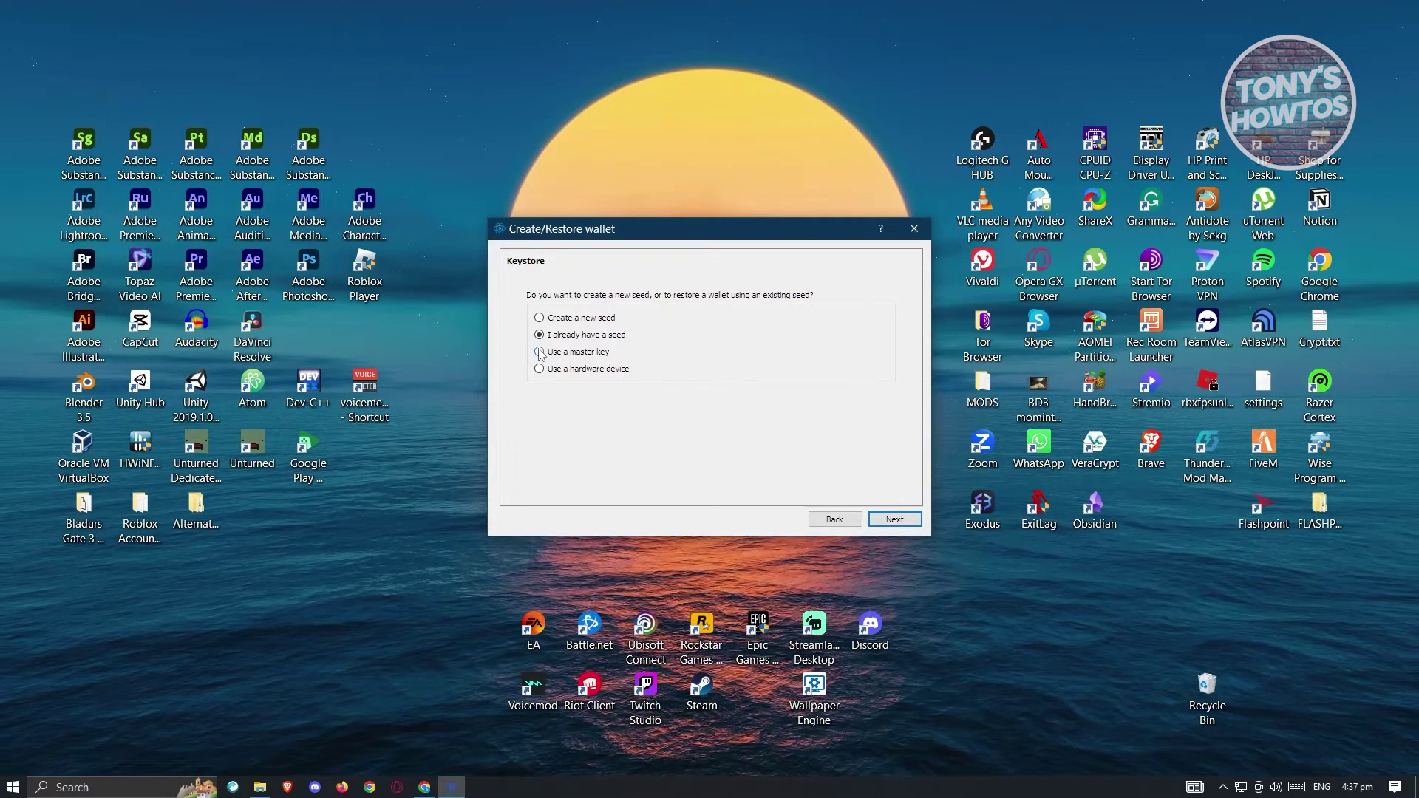
click(539, 368)
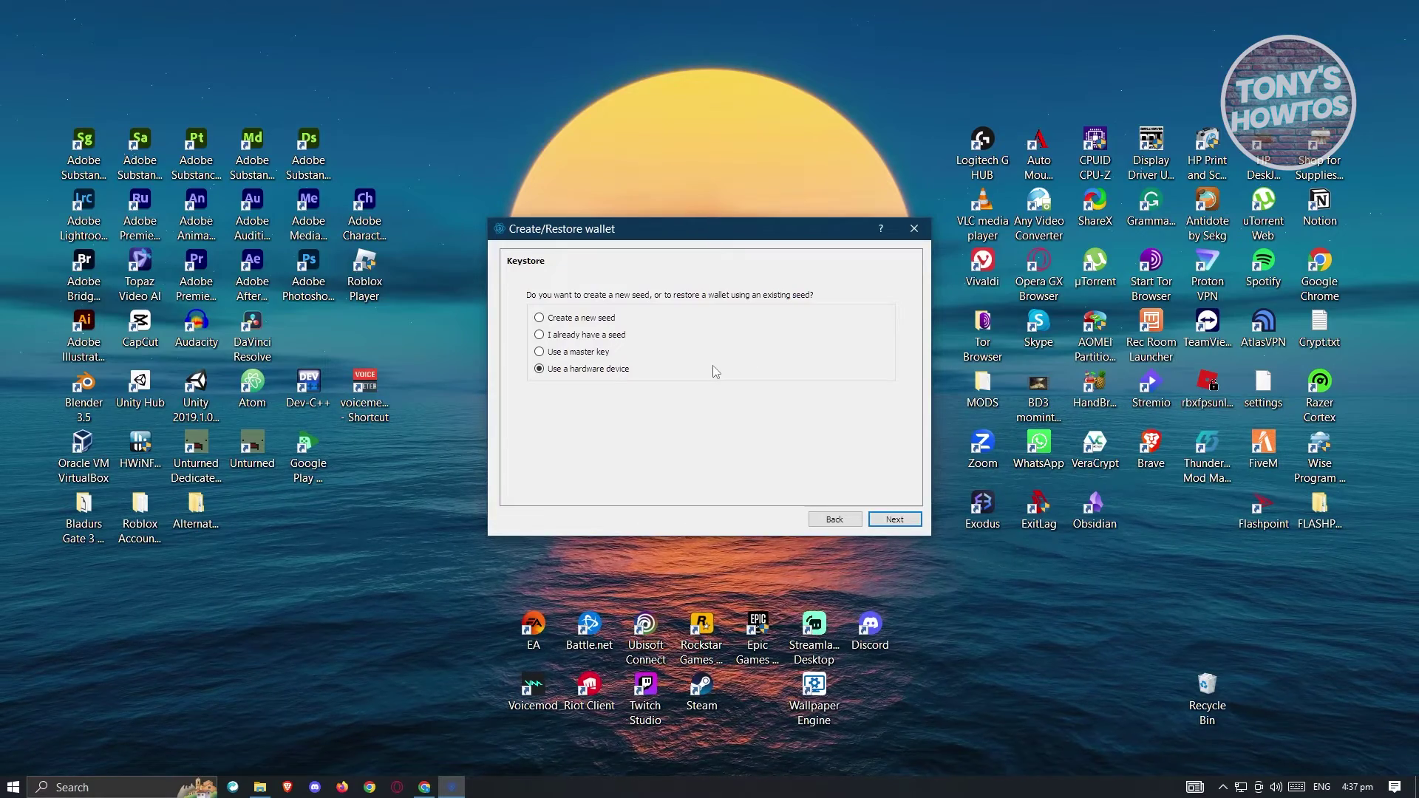
click(539, 318)
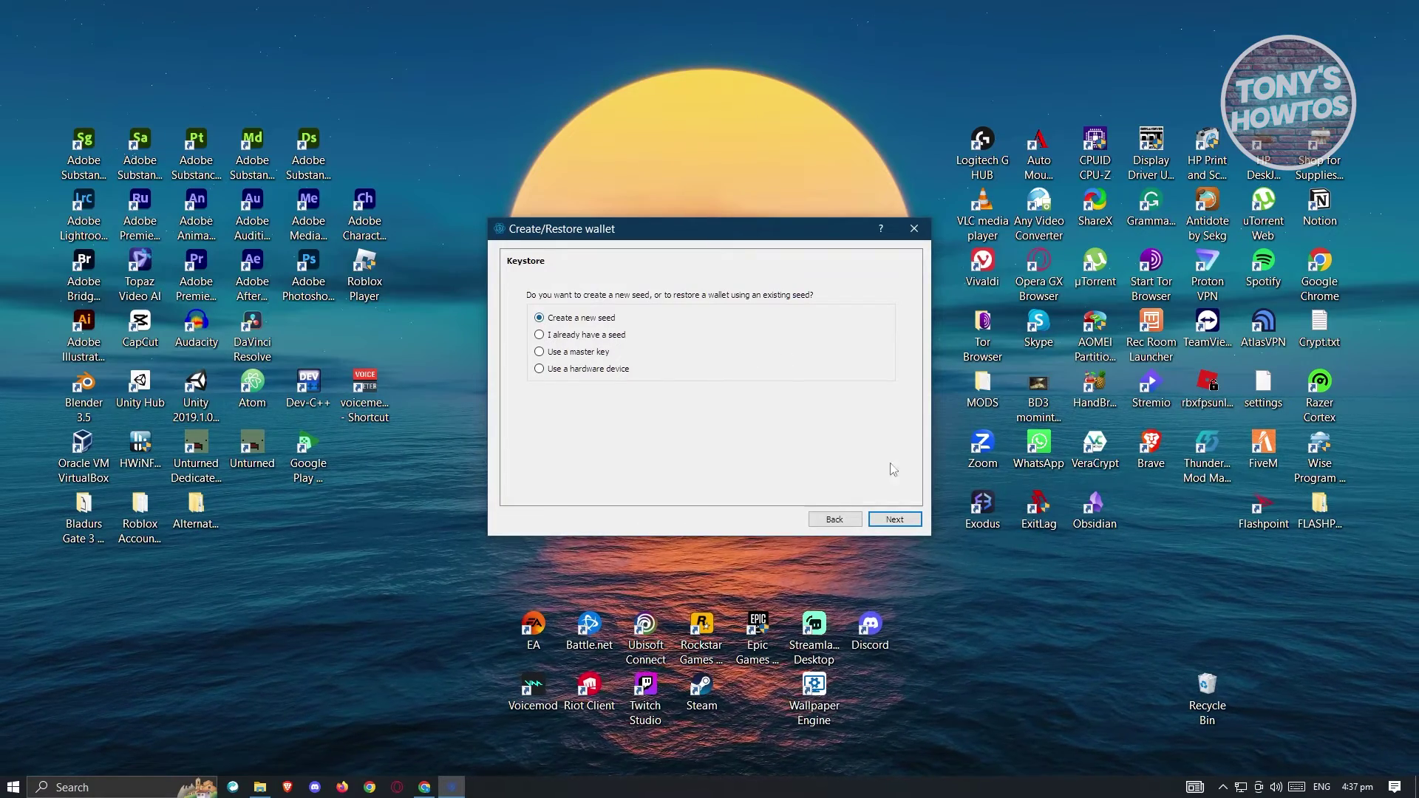
click(897, 520)
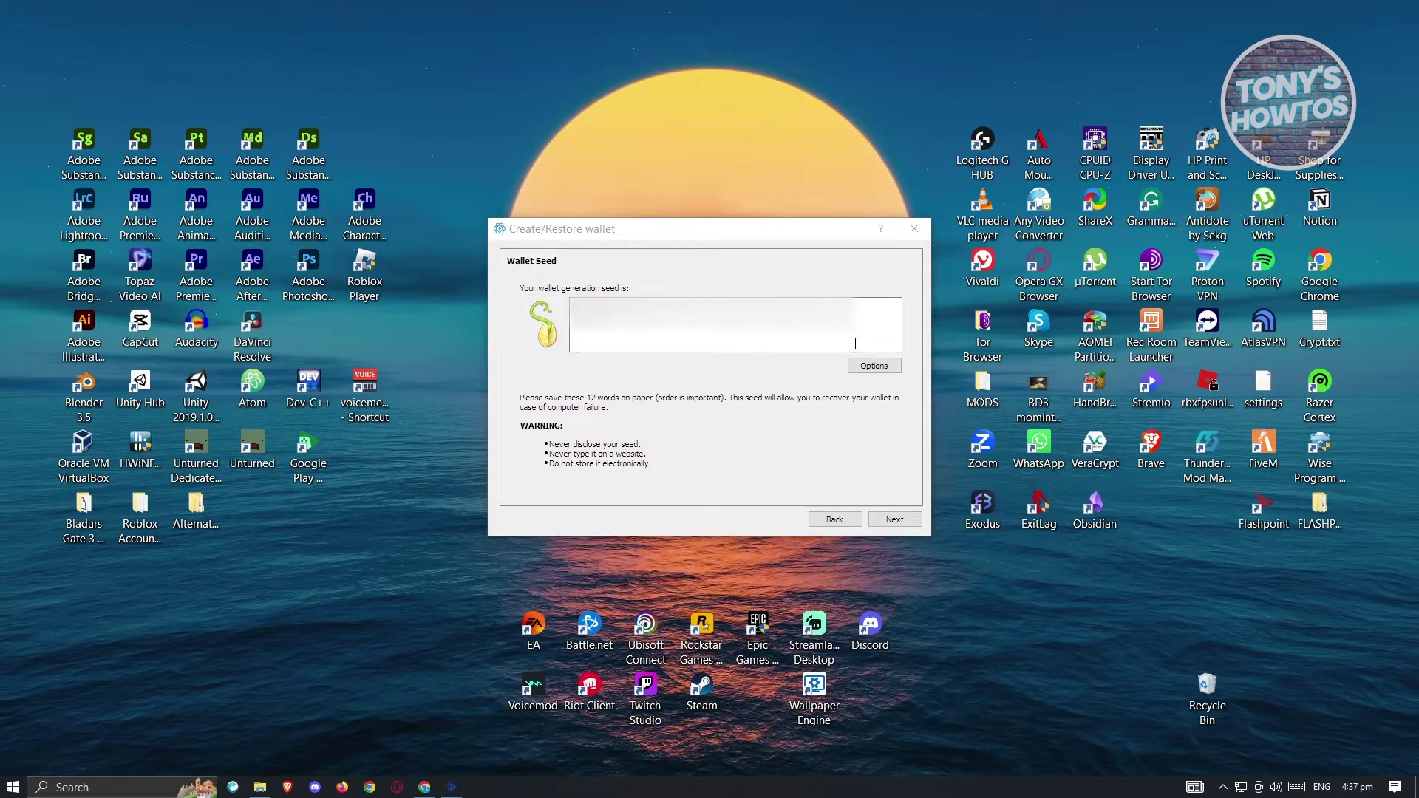
Copy the generated 12-word seed to the clipboard and continue to Confirm Seed
click(868, 312)
drag(868, 312, 569, 296)
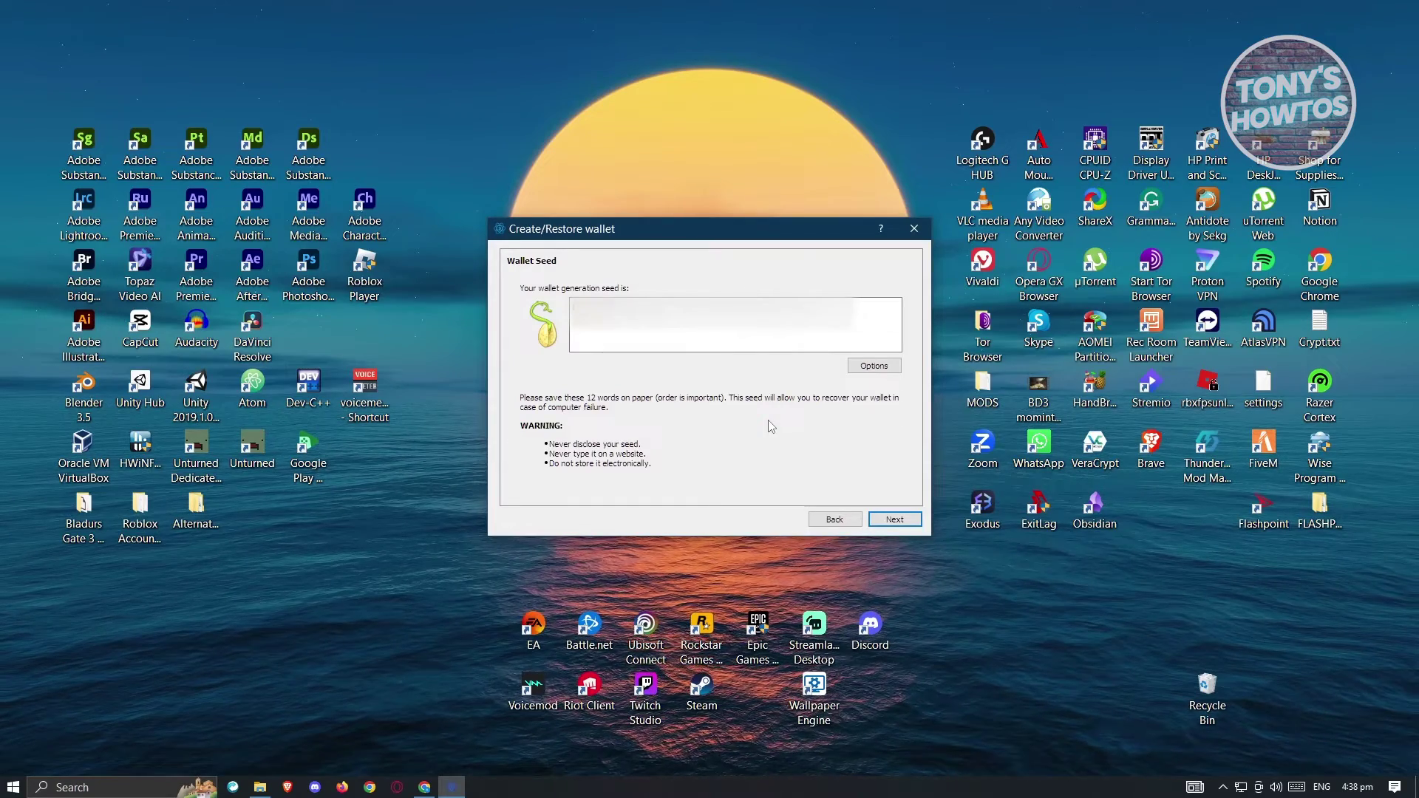
drag(574, 305, 849, 317)
right_click(853, 319)
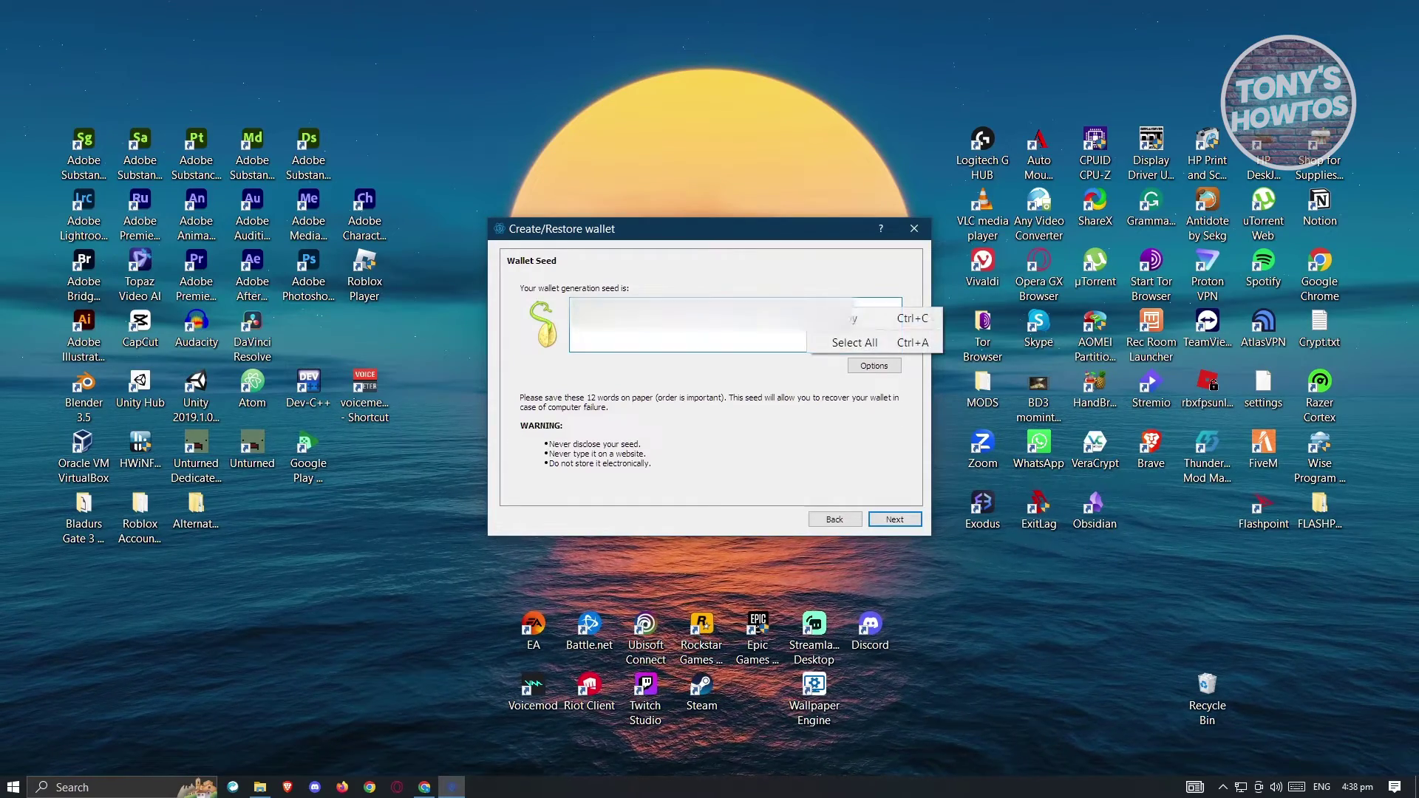
click(853, 319)
click(895, 520)
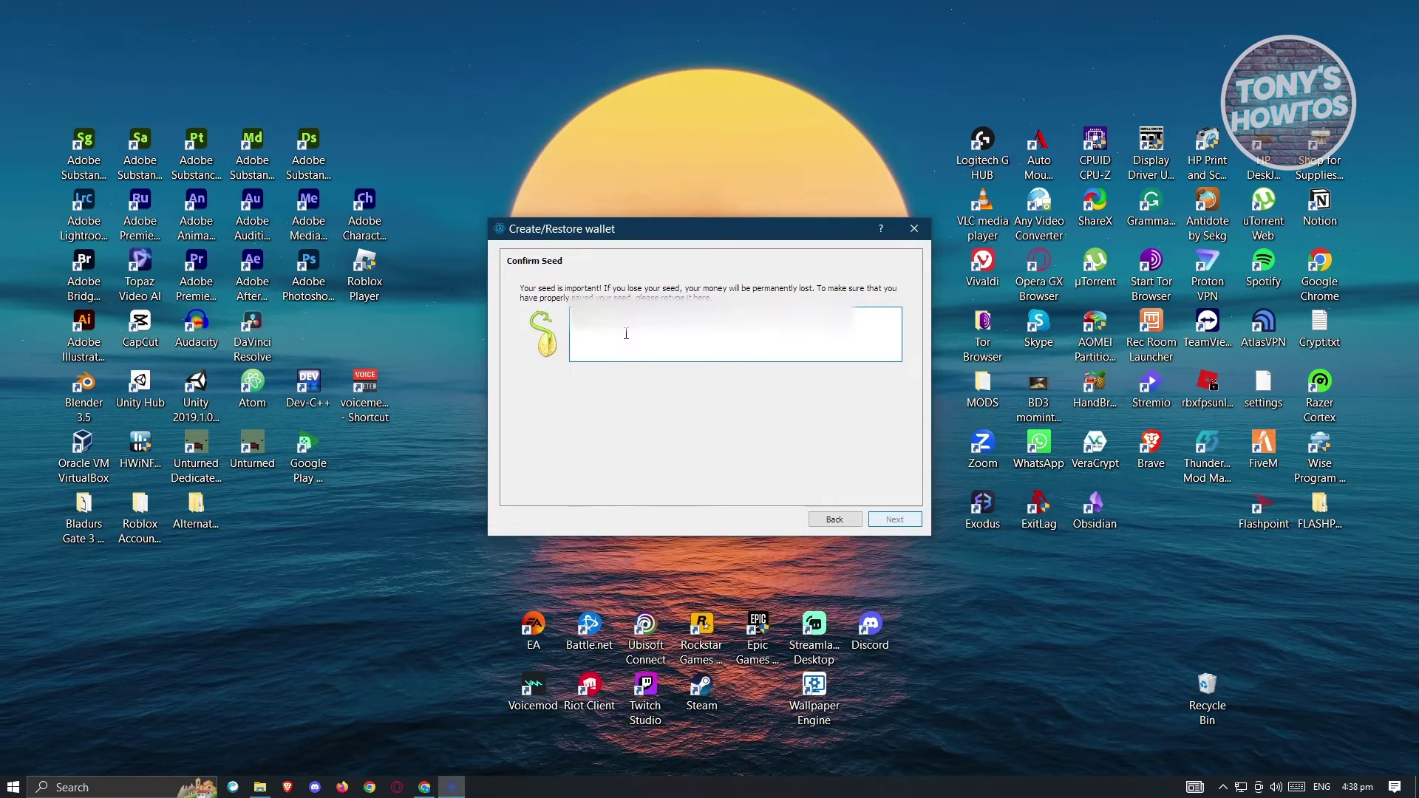
Check the confirmation box's paste options, then revisit the seed page and return to confirmation
right_click(626, 336)
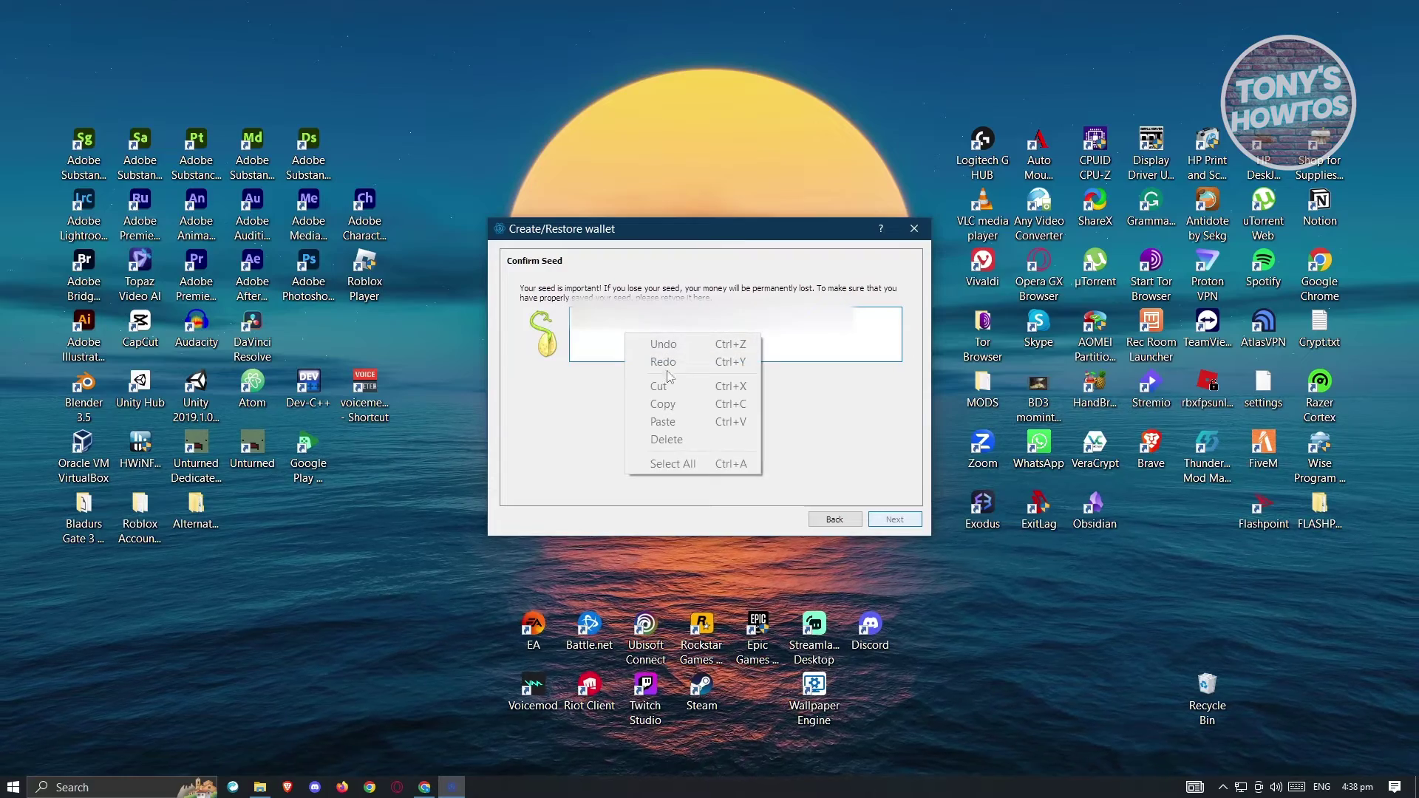
click(830, 489)
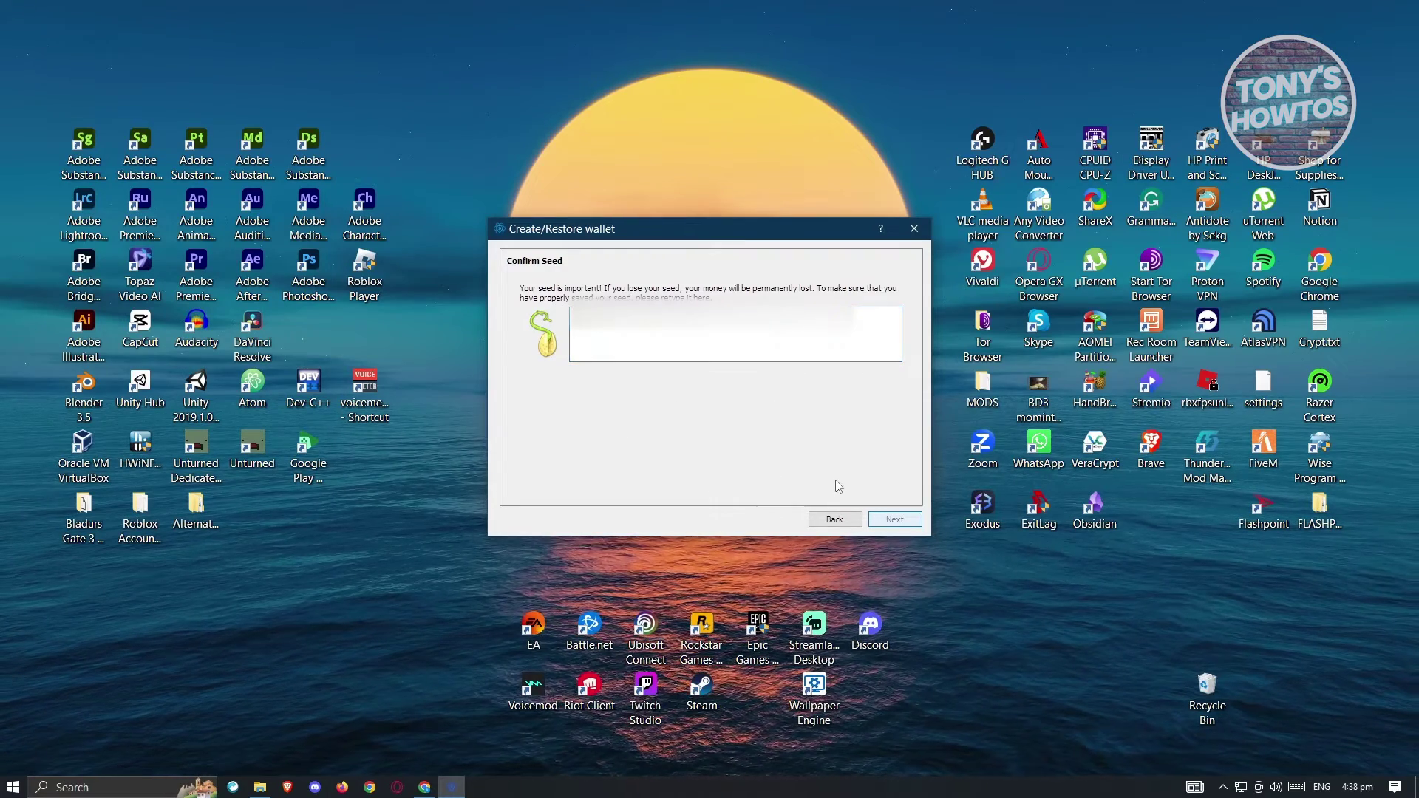
click(833, 522)
click(877, 520)
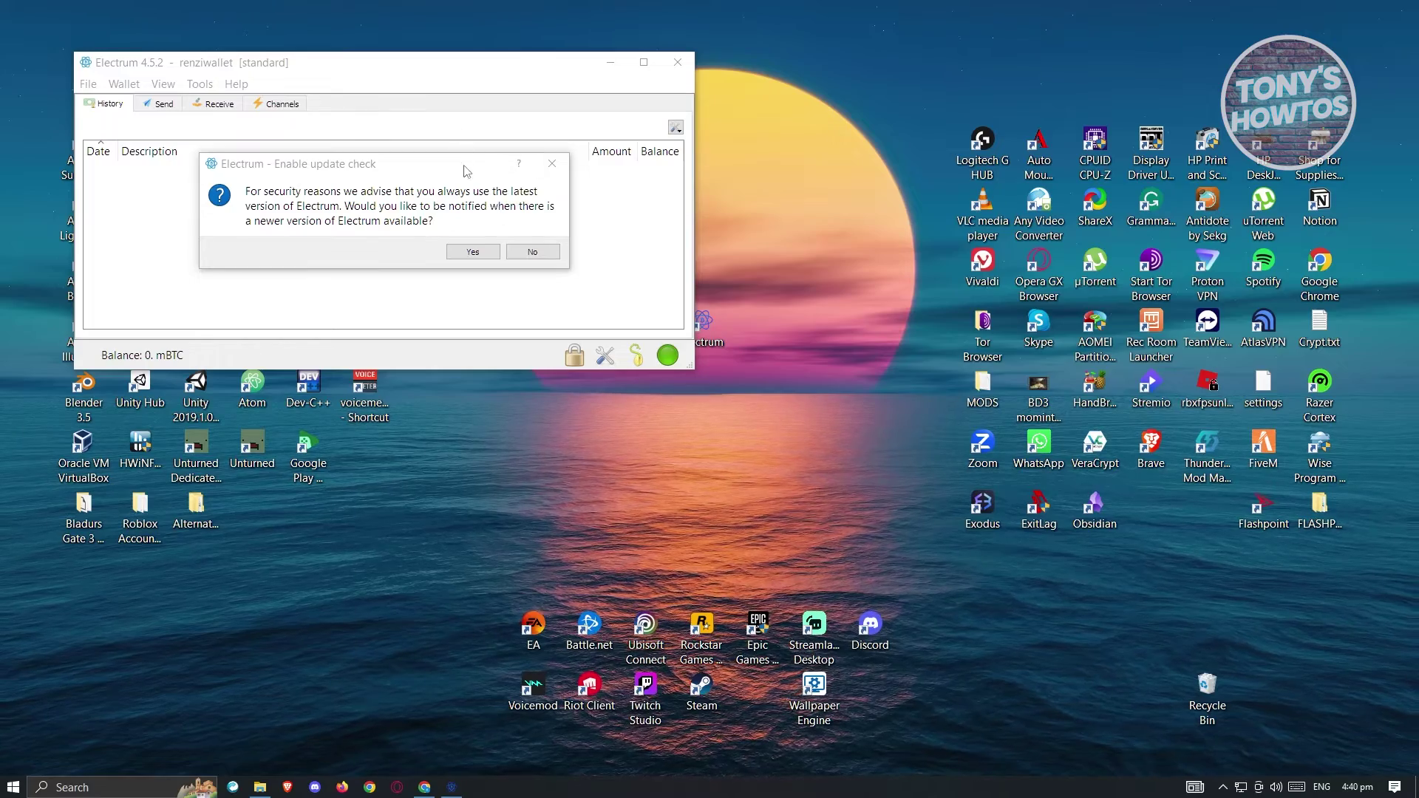
Enable update notifications and move the renziwallet window toward the desktop centre
click(474, 257)
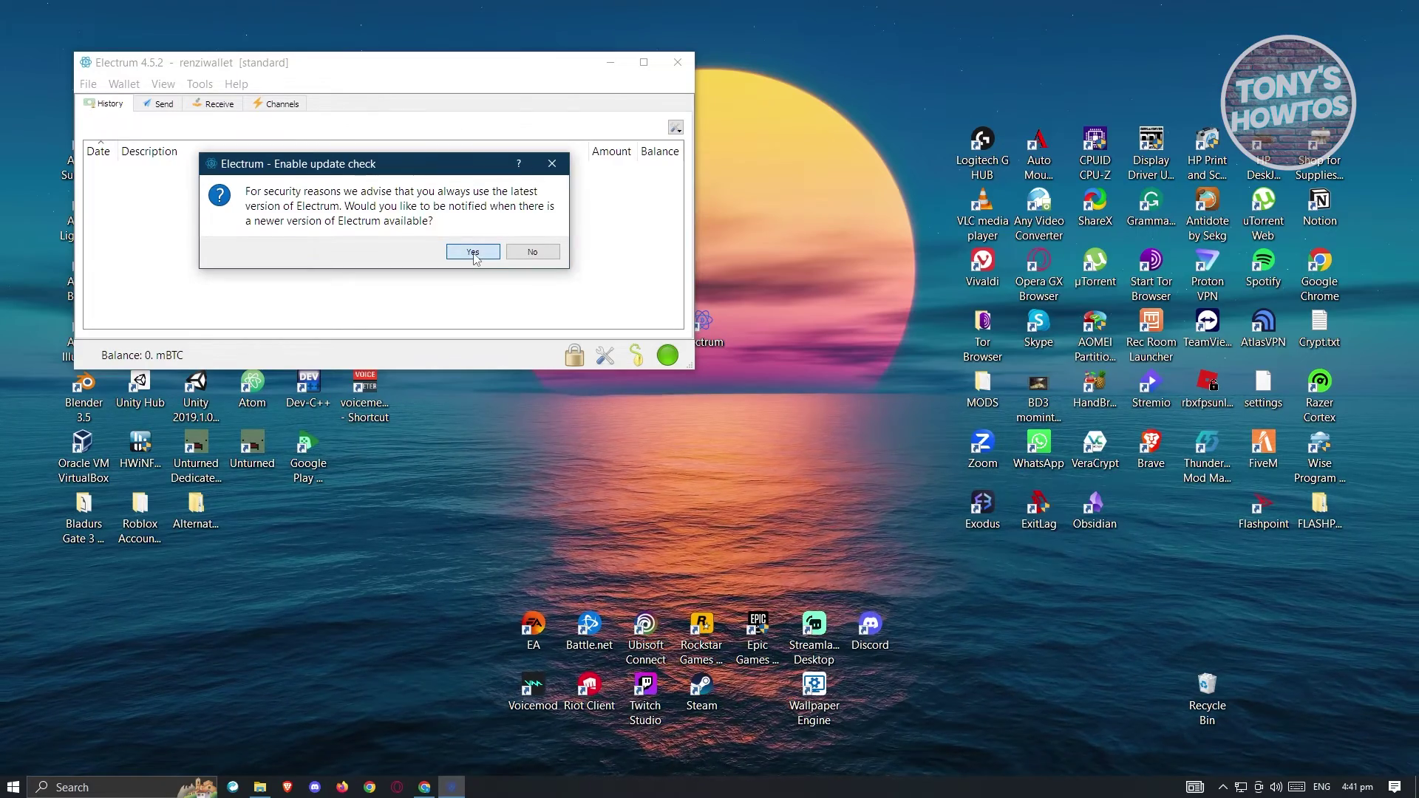
click(473, 252)
drag(481, 72, 821, 194)
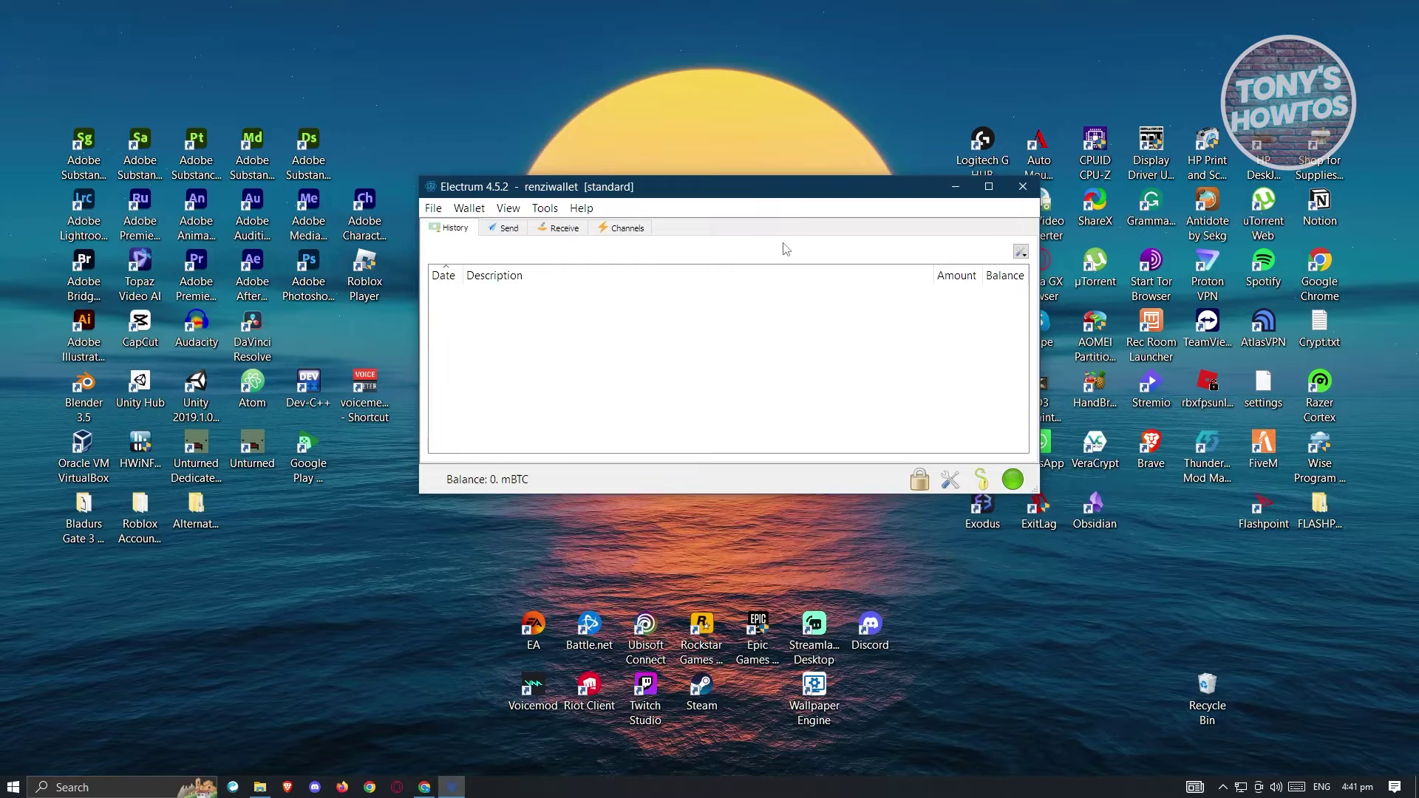
click(510, 226)
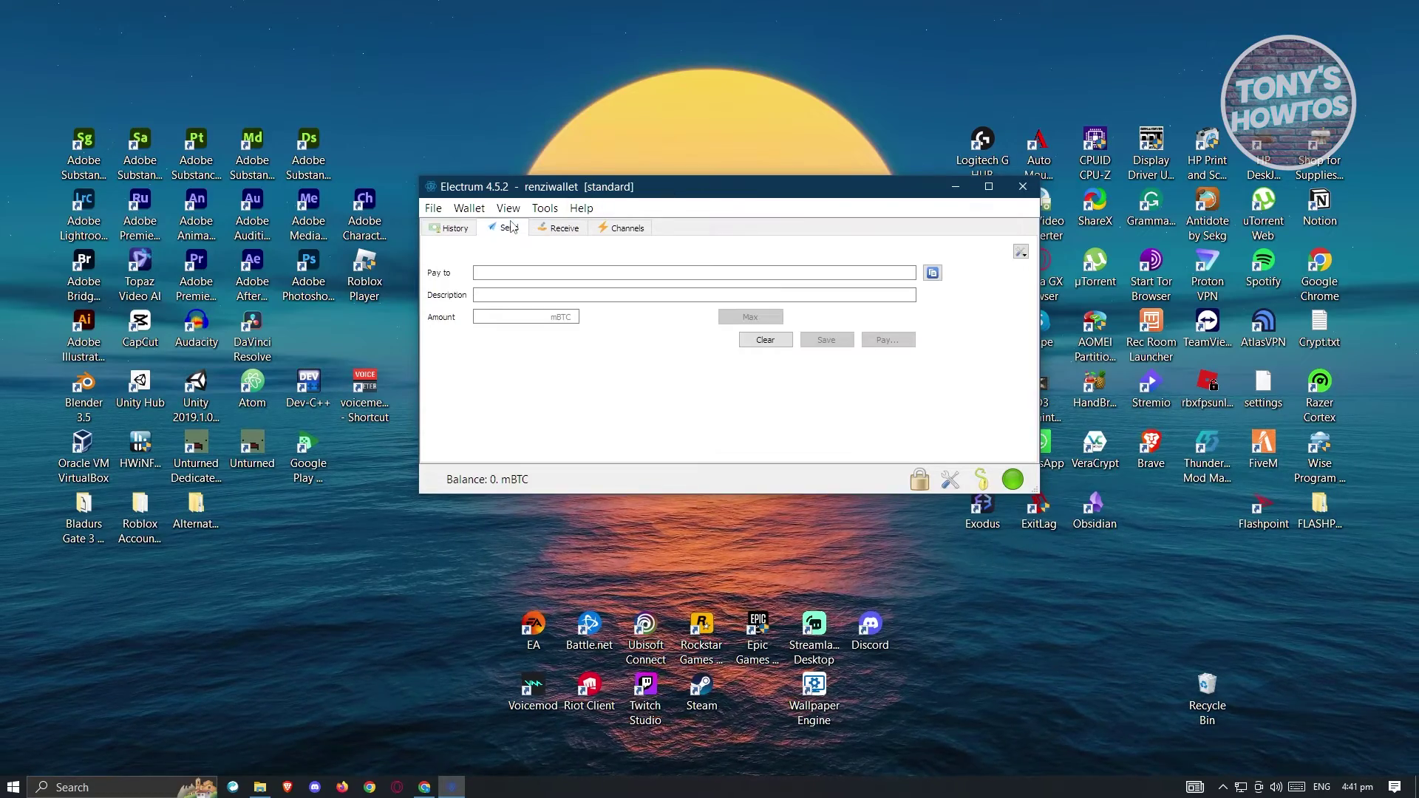
Go through the Pay to, Description and Amount fields on the Send page and clear the form
click(498, 273)
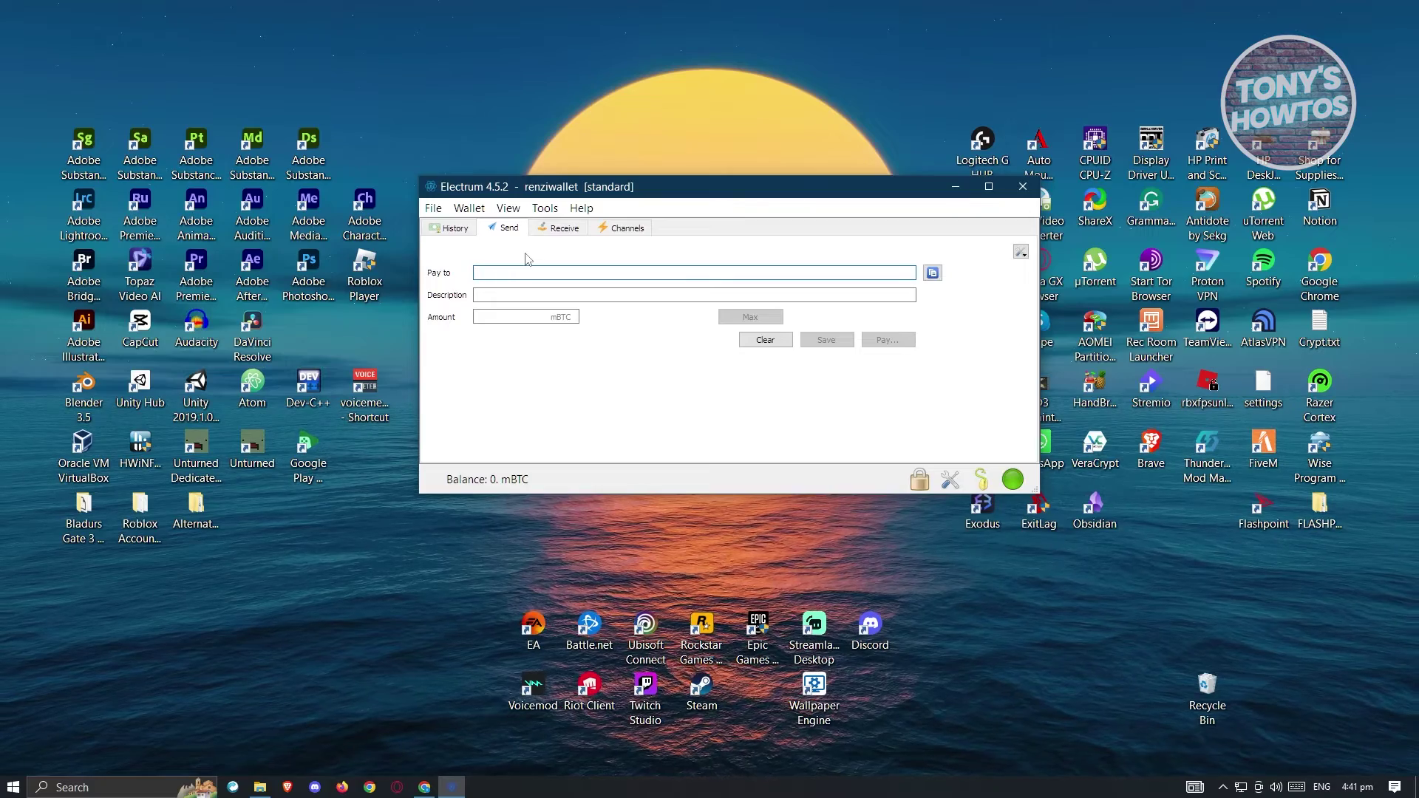
click(503, 294)
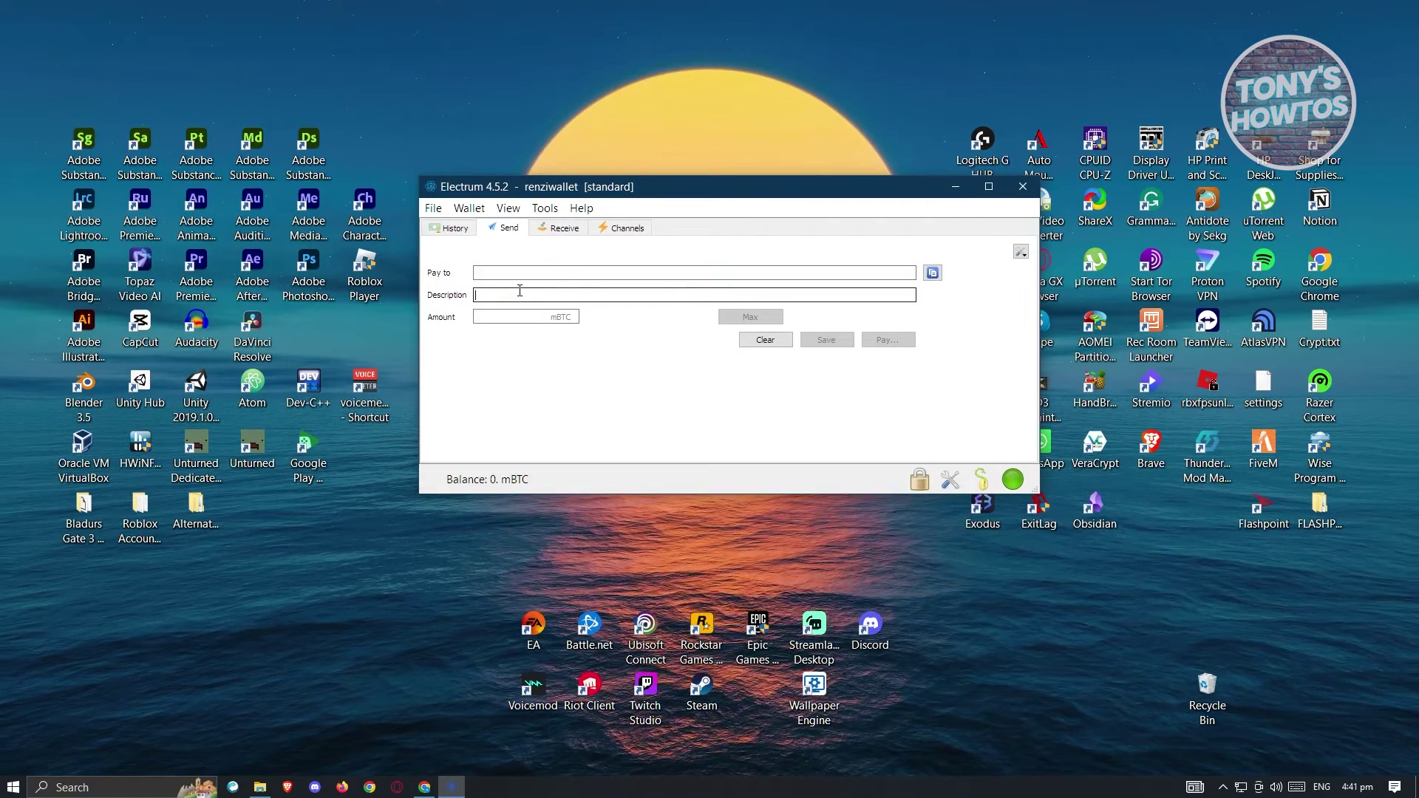
click(524, 317)
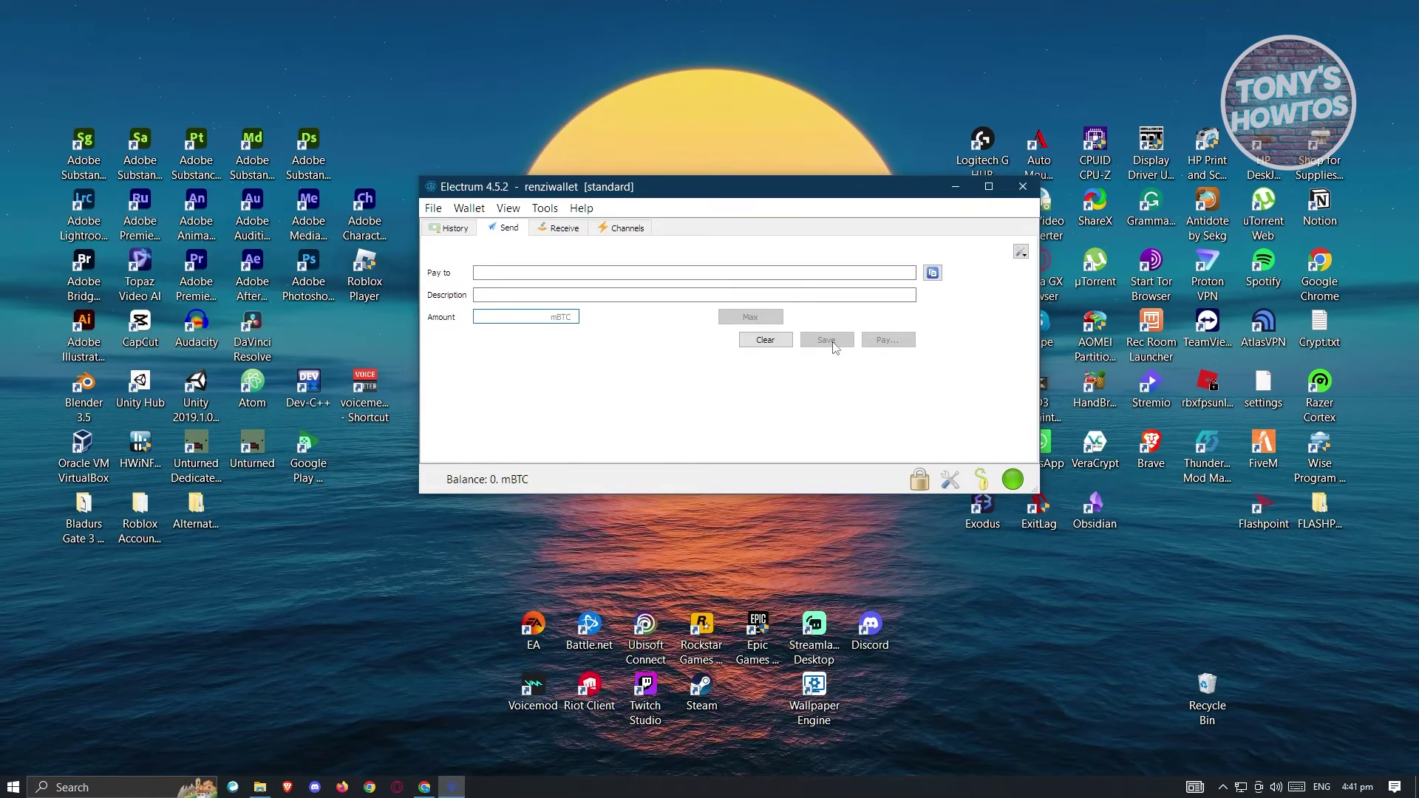
click(768, 343)
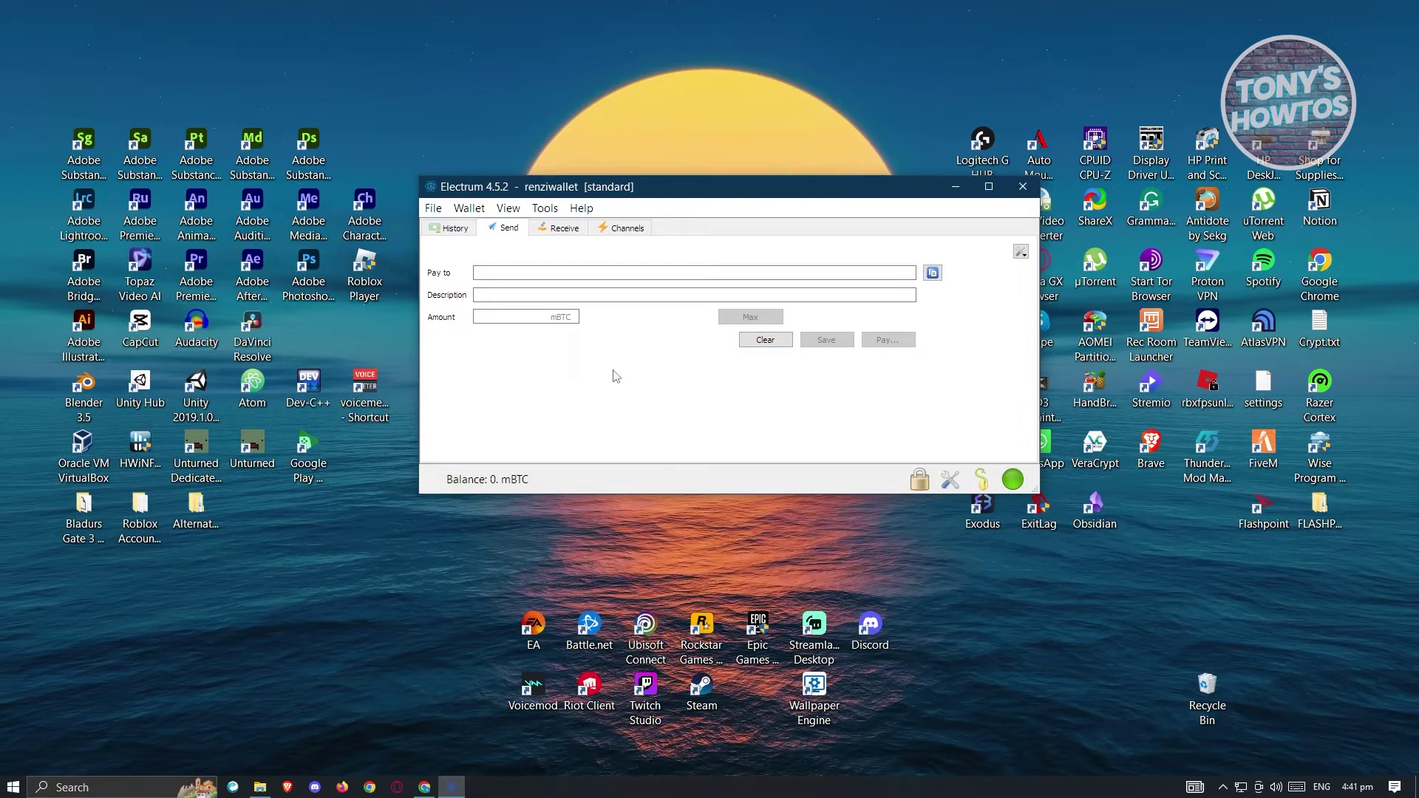
click(567, 228)
Enter the request description 'send me bitcoin' with a requested amount of 100 mBTC
click(554, 273)
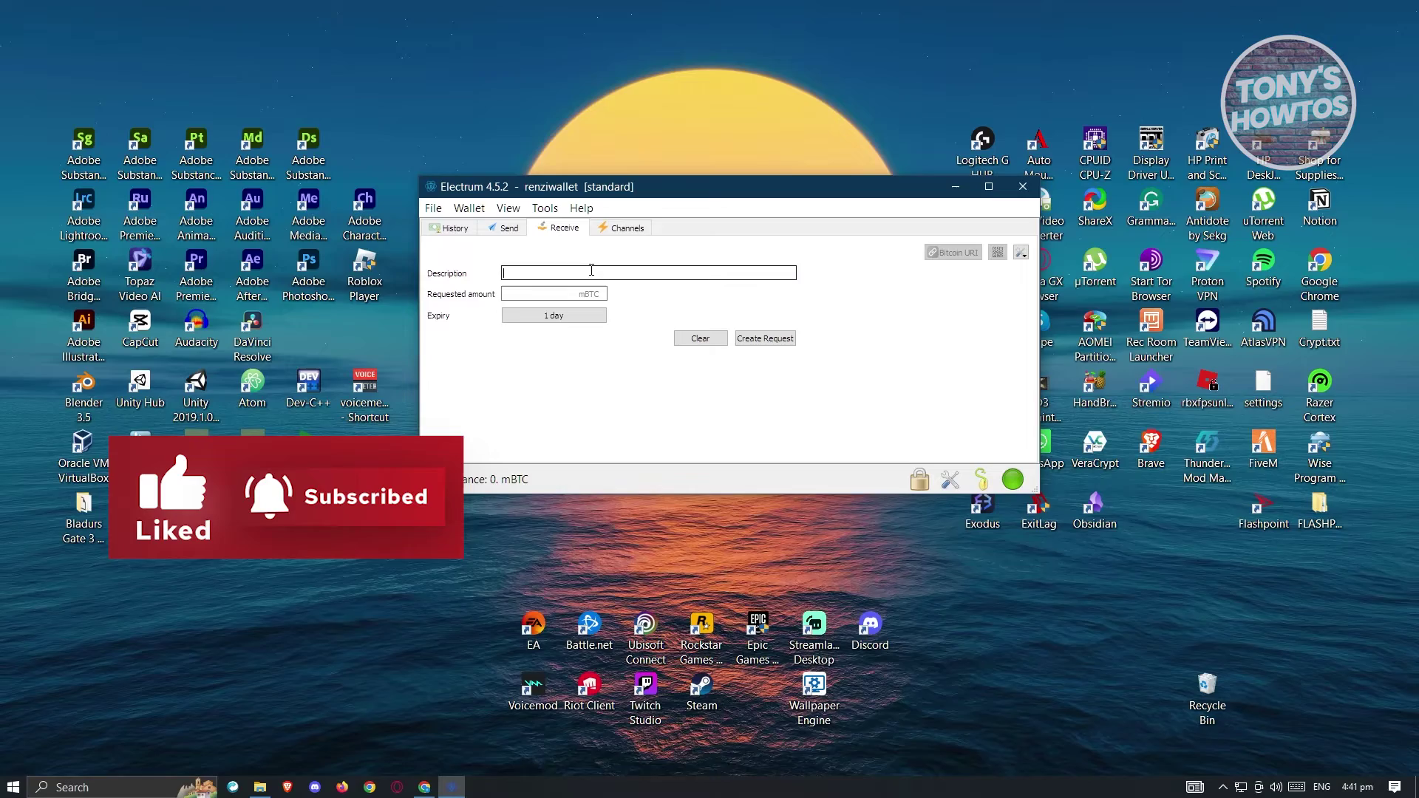
text(send me bitcoin)
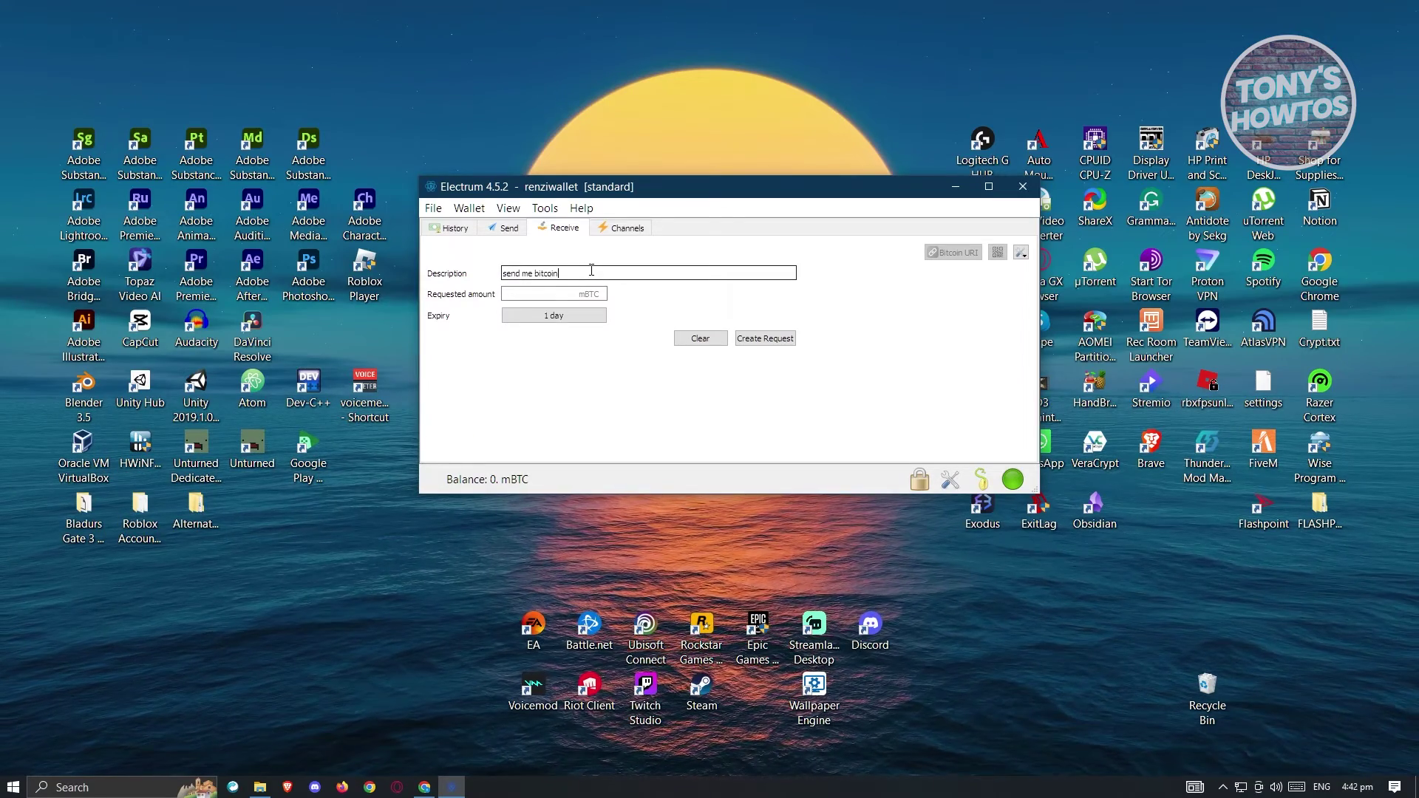
click(563, 296)
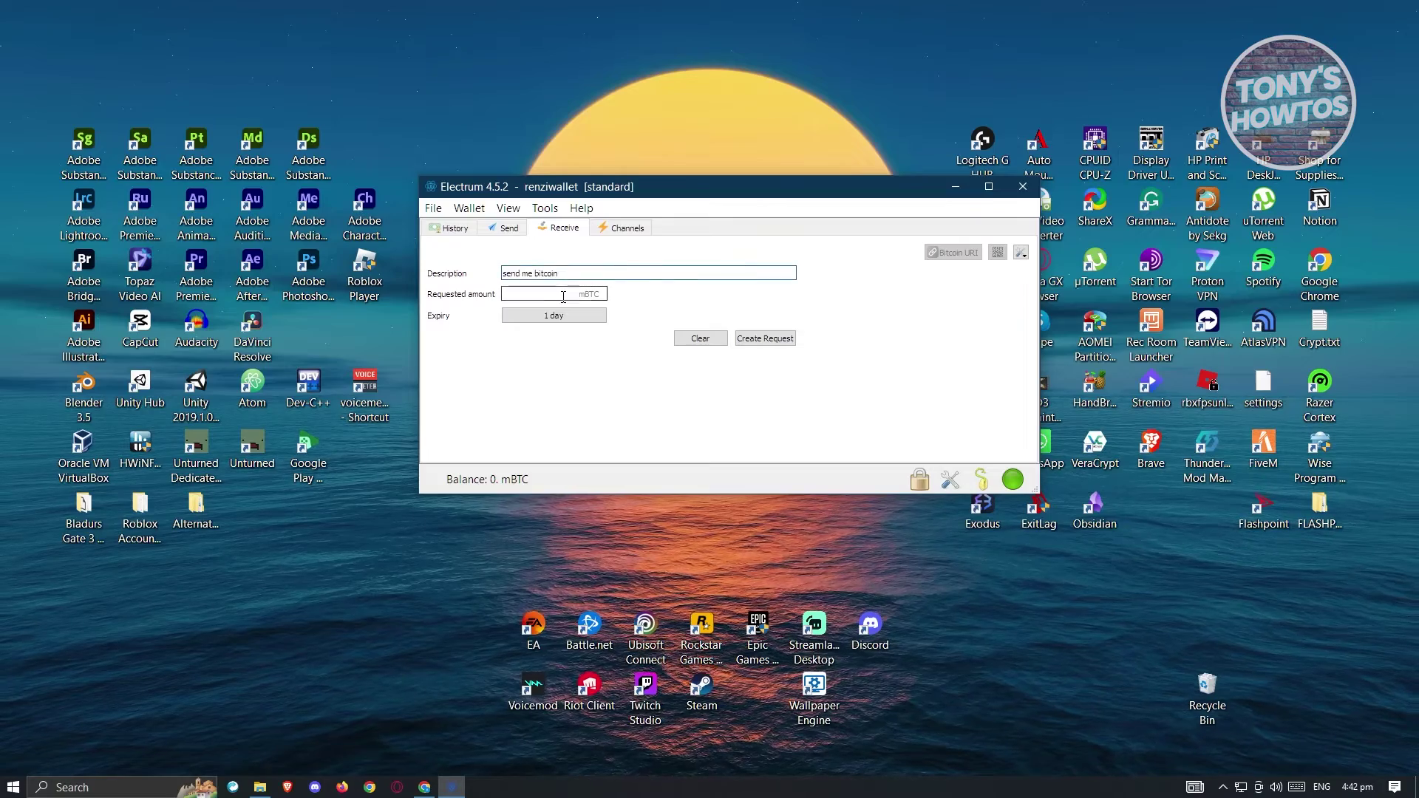
text(100)
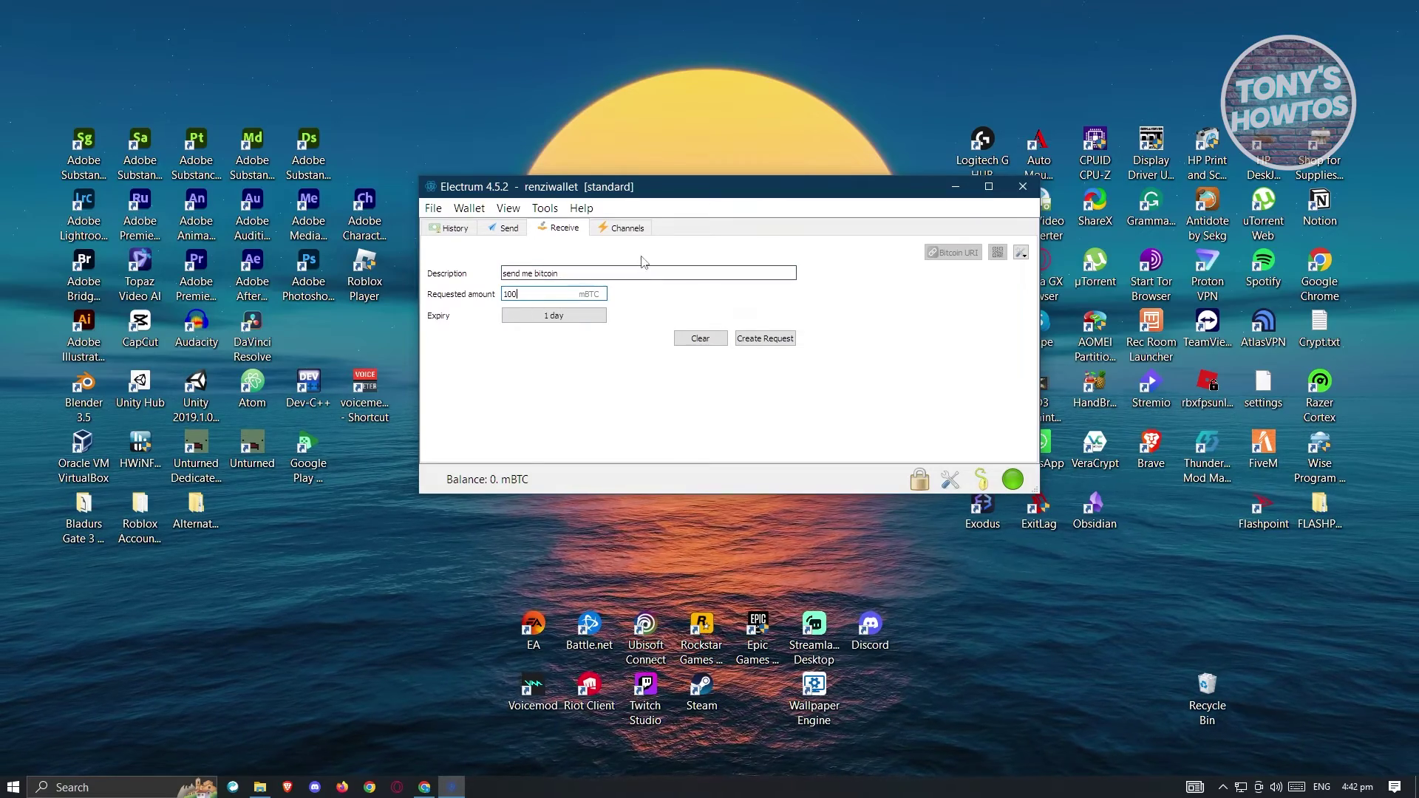
Set the request to expire after 1 hour and create it
click(557, 318)
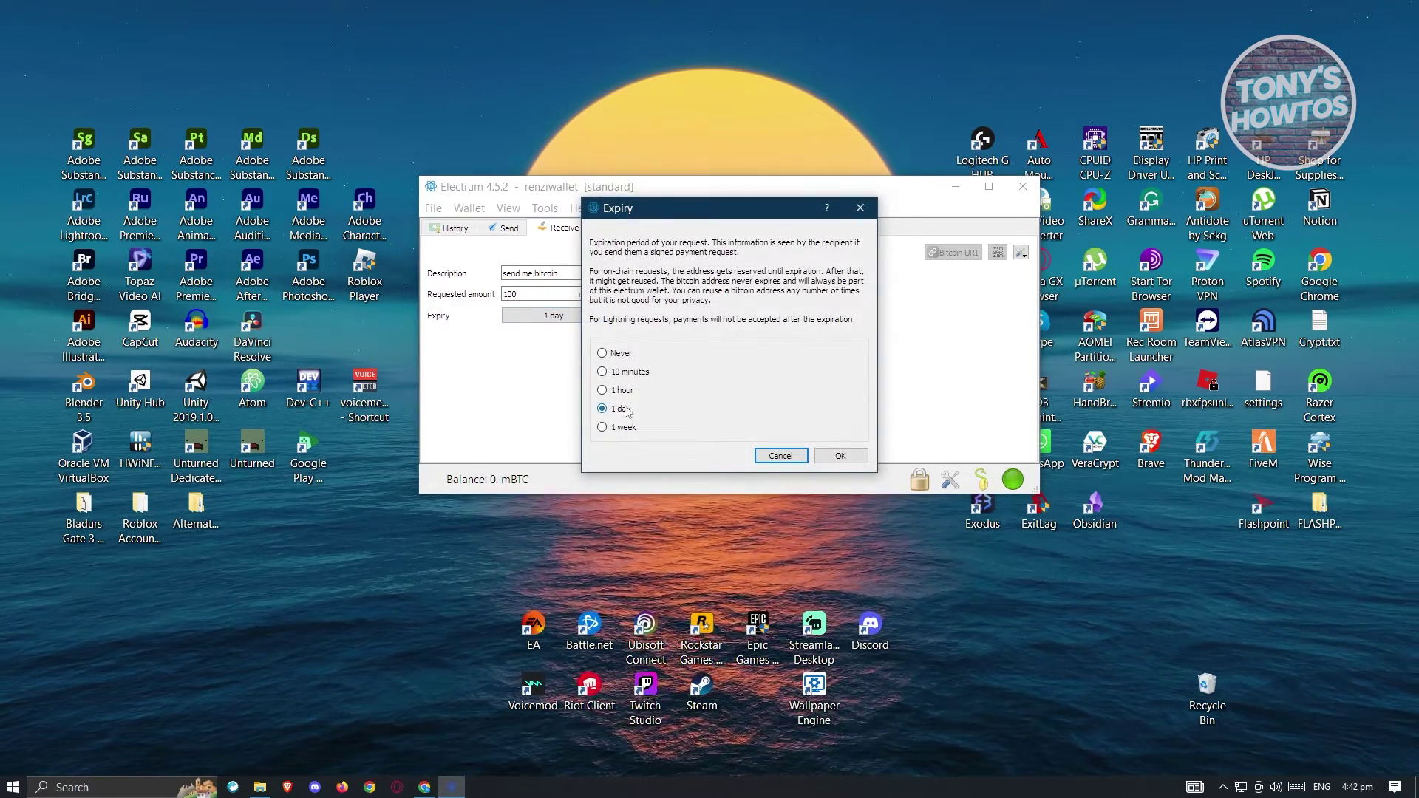
click(604, 391)
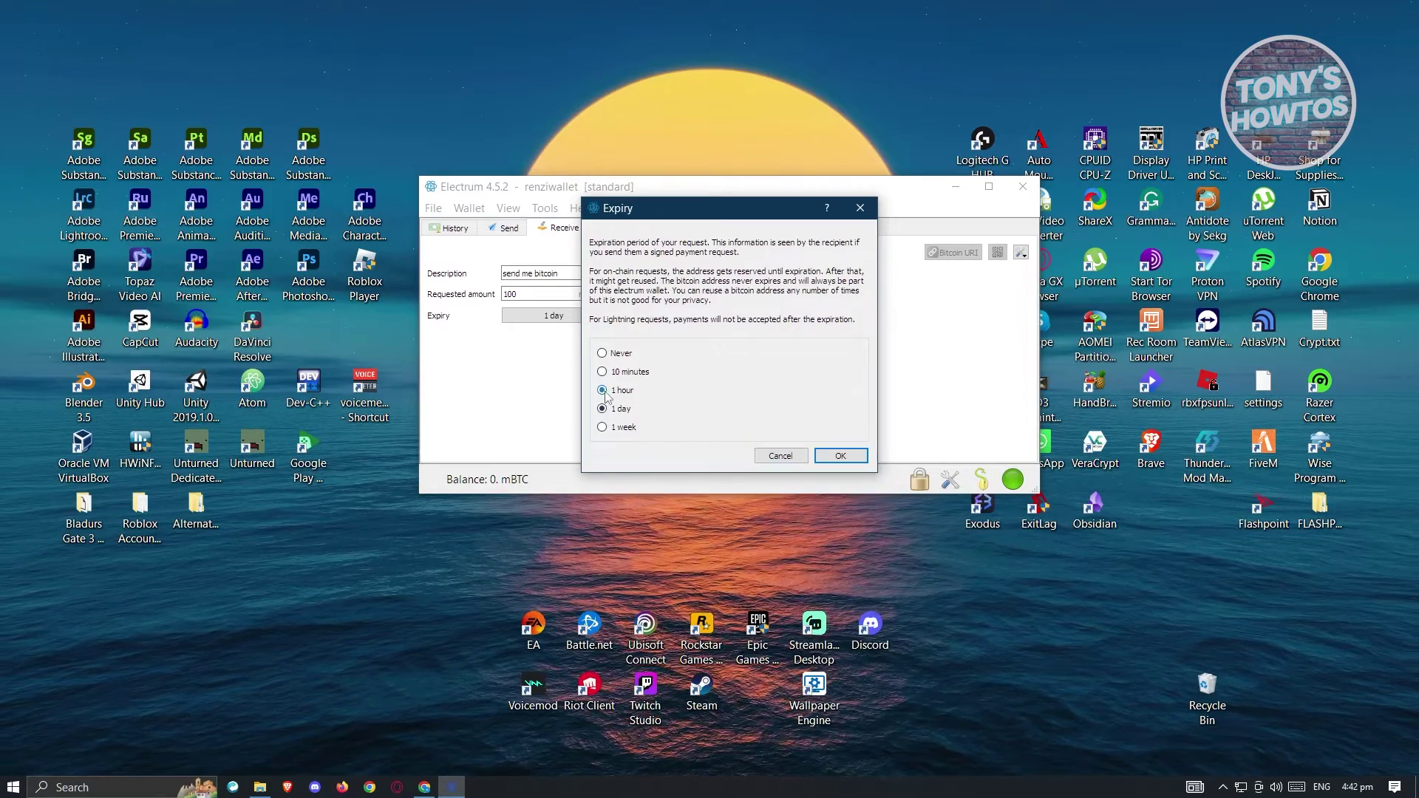
click(840, 456)
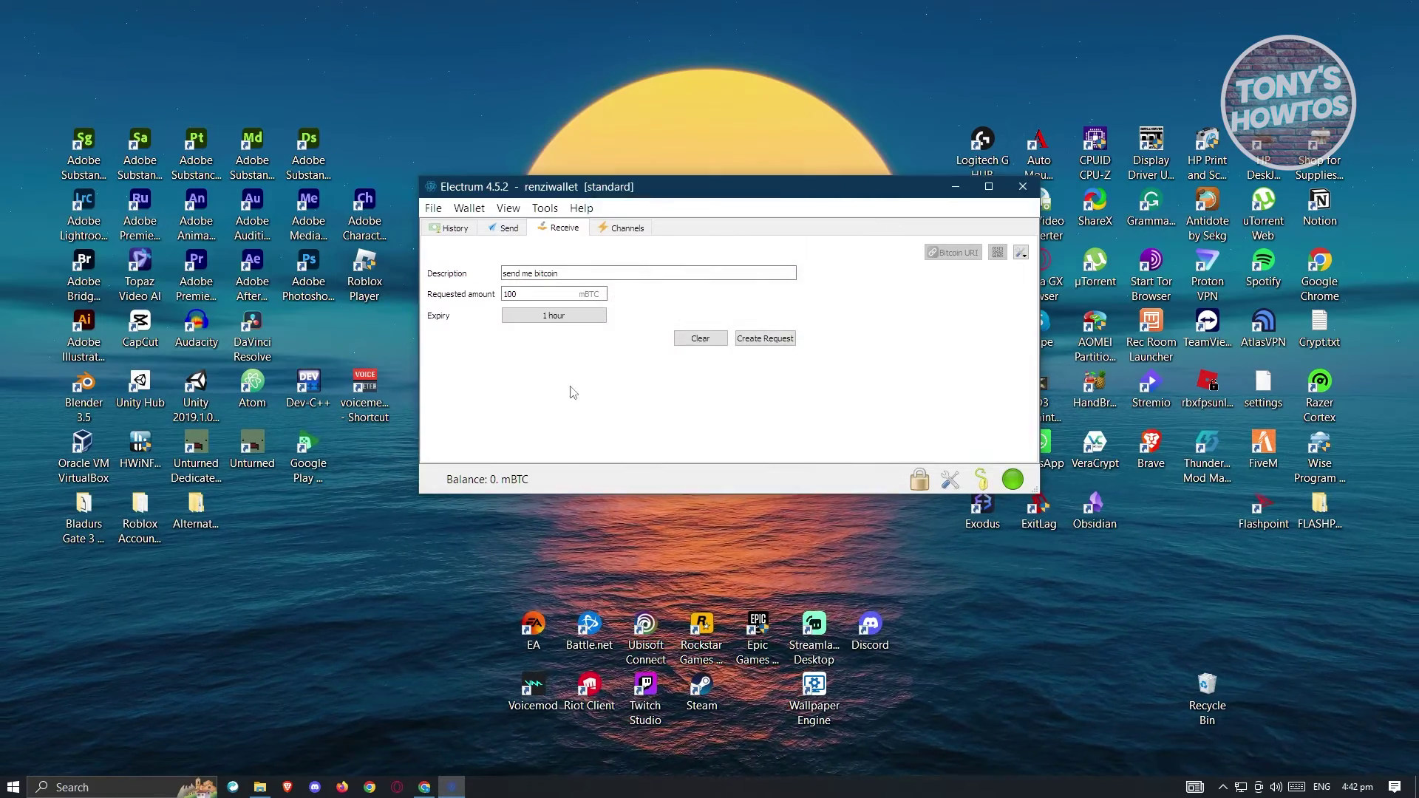
click(761, 340)
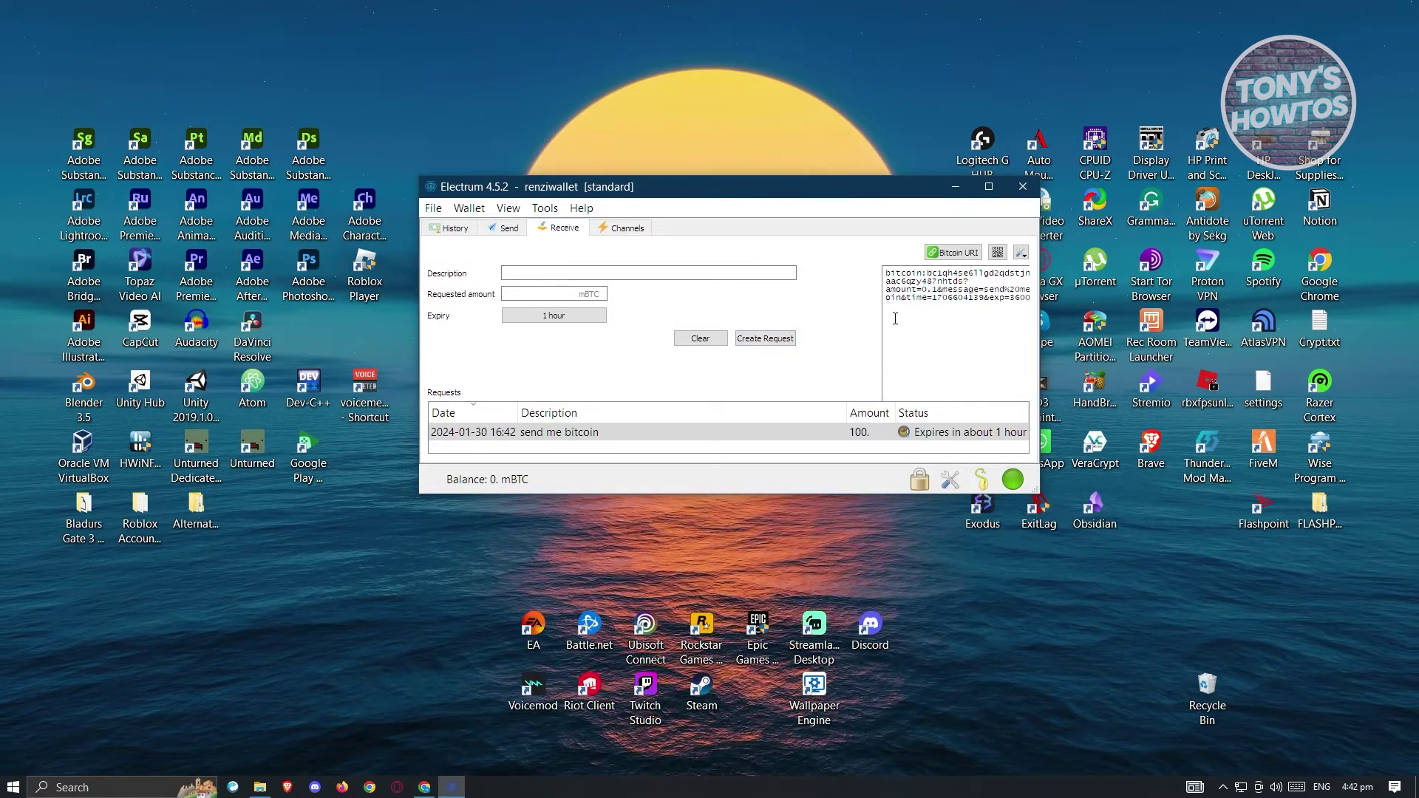
Cycle the request view through Address and Lightning back to Bitcoin URI, then display it as a QR code
click(952, 253)
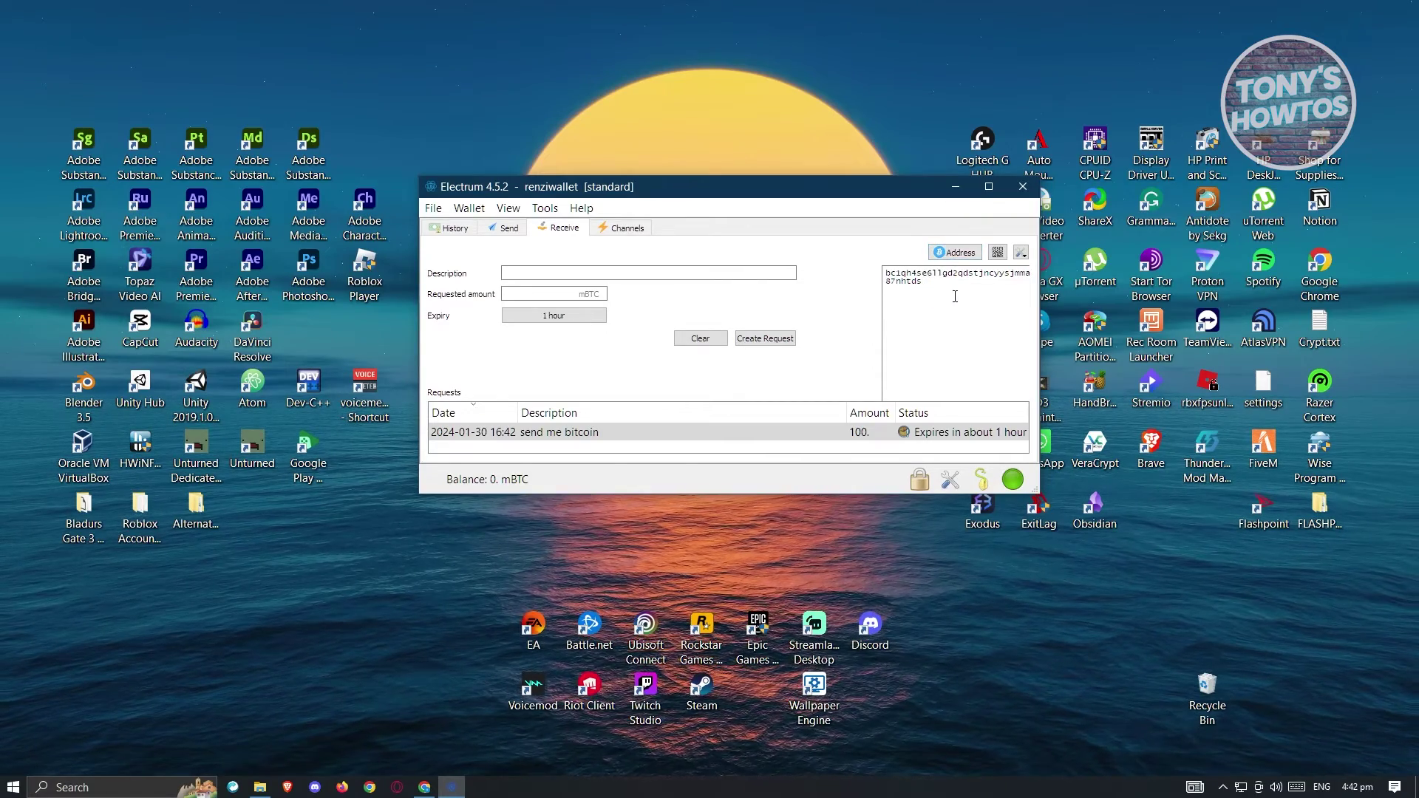
click(960, 252)
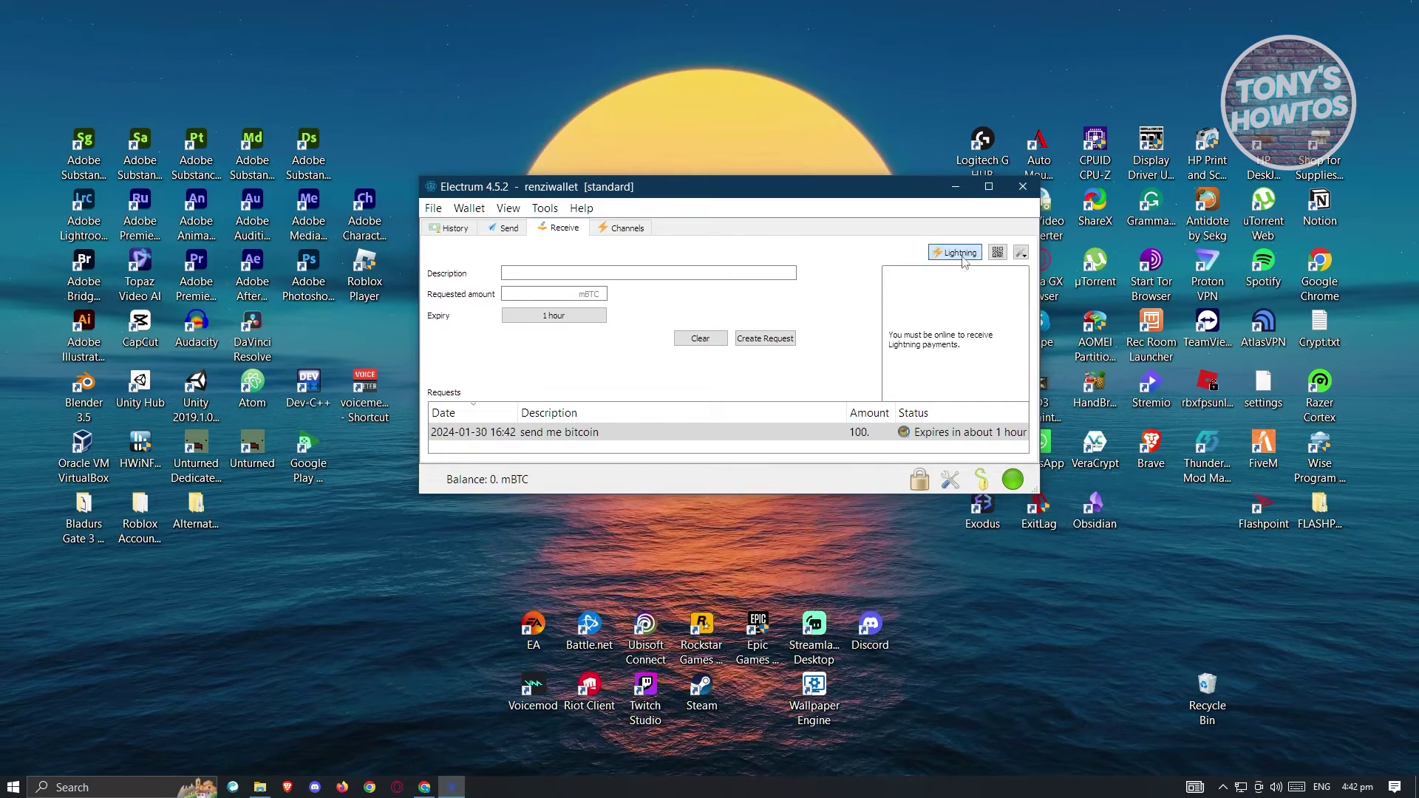
click(976, 257)
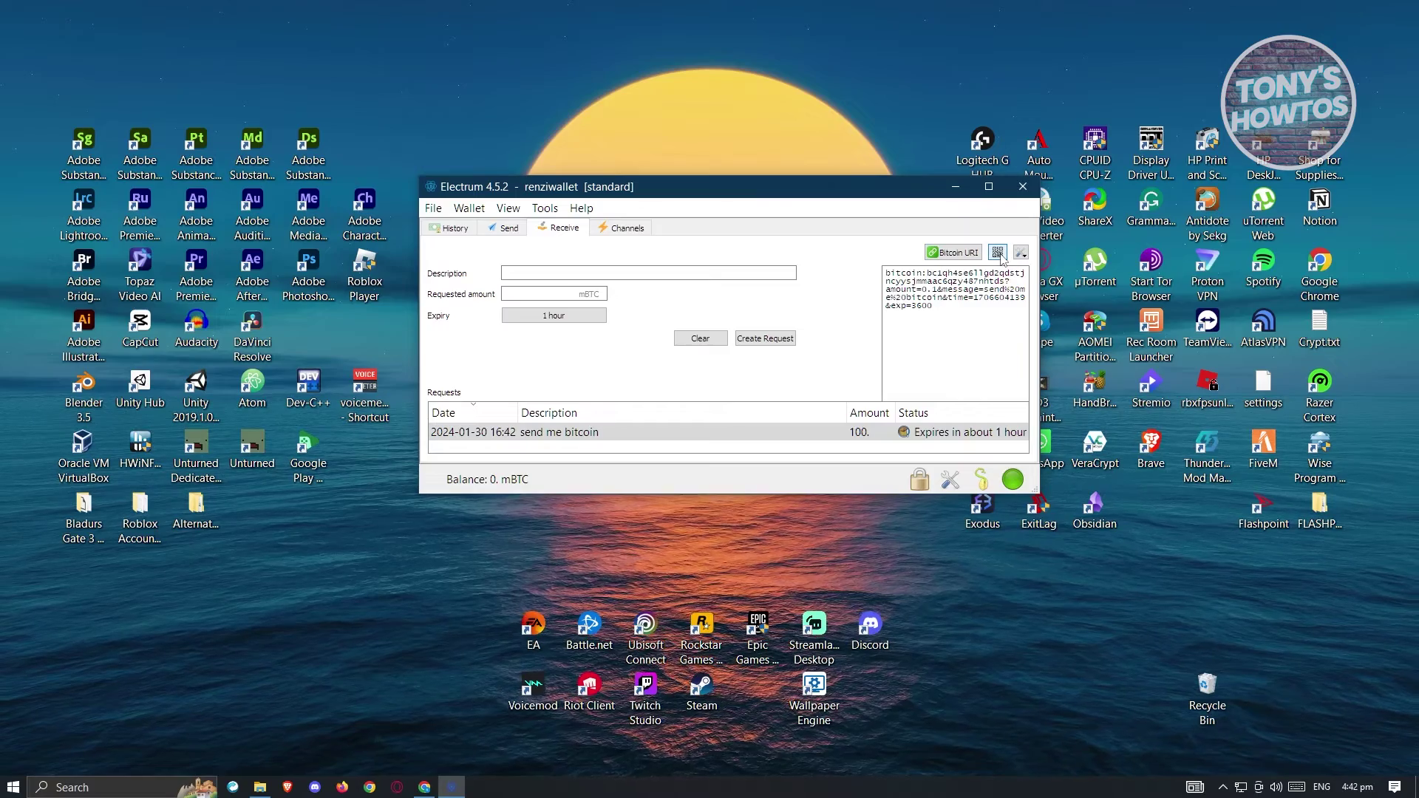
click(997, 253)
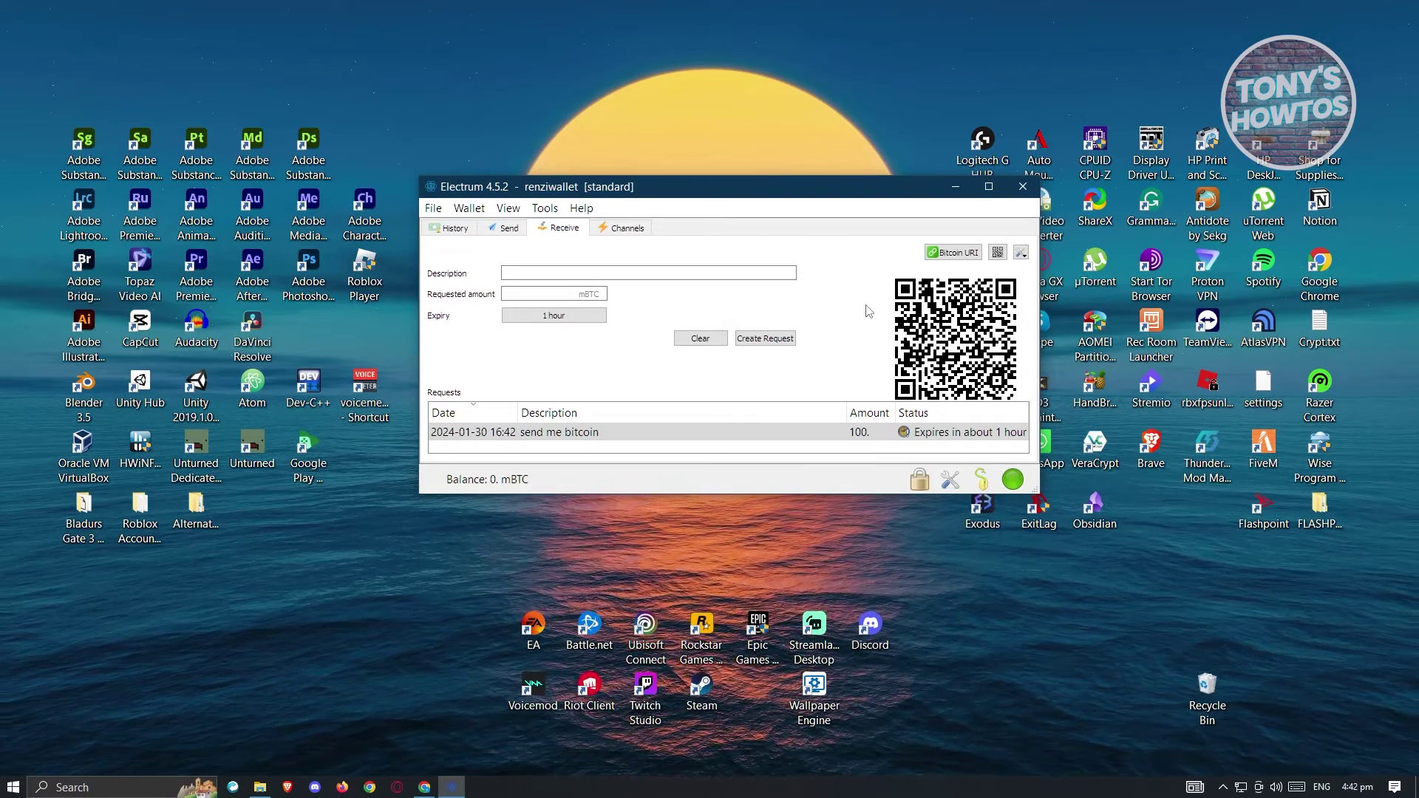
Show the wallet's empty History page and nudge the Electrum window slightly left
click(447, 231)
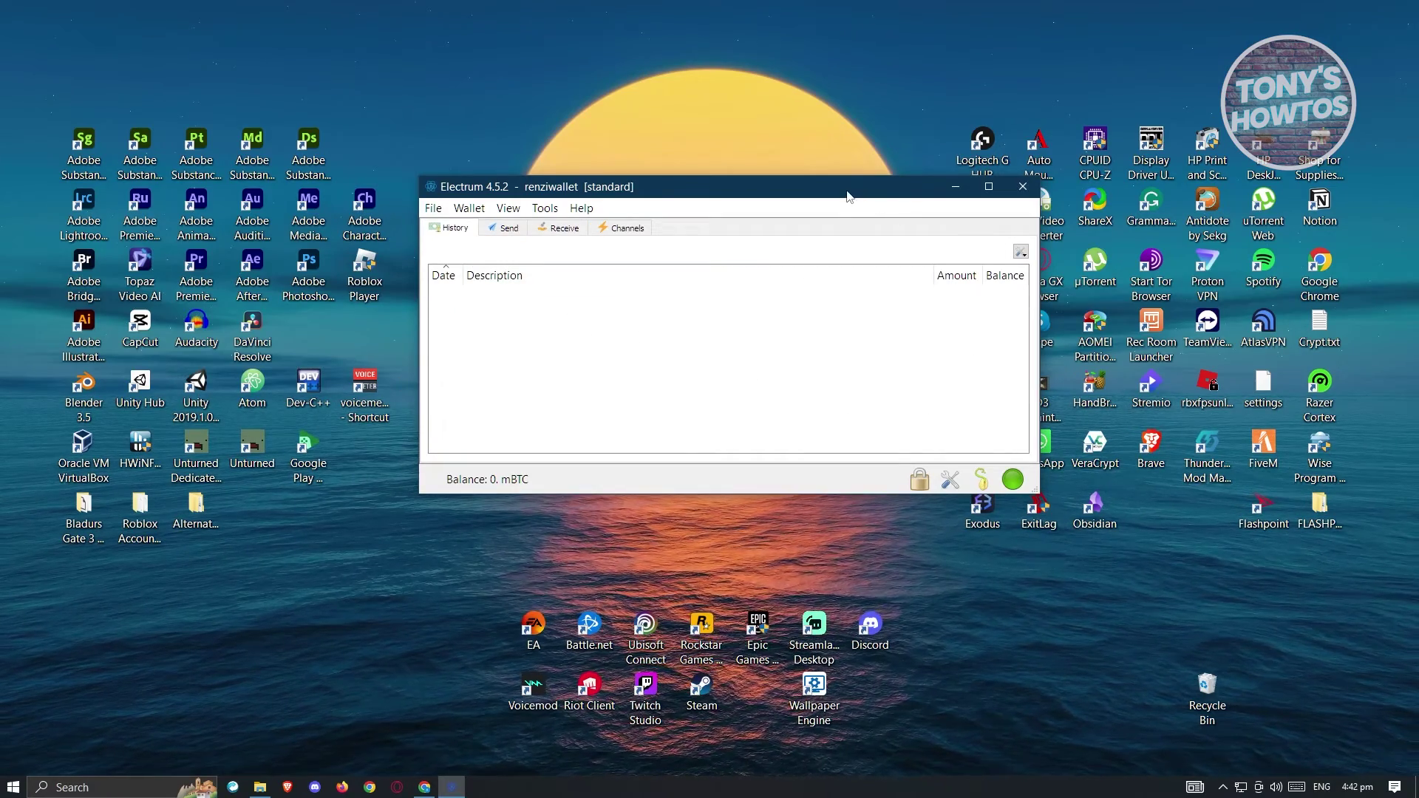
mouse_move(848, 196)
mouse_down()
mouse_move(827, 219)
mouse_move(826, 208)
mouse_up()
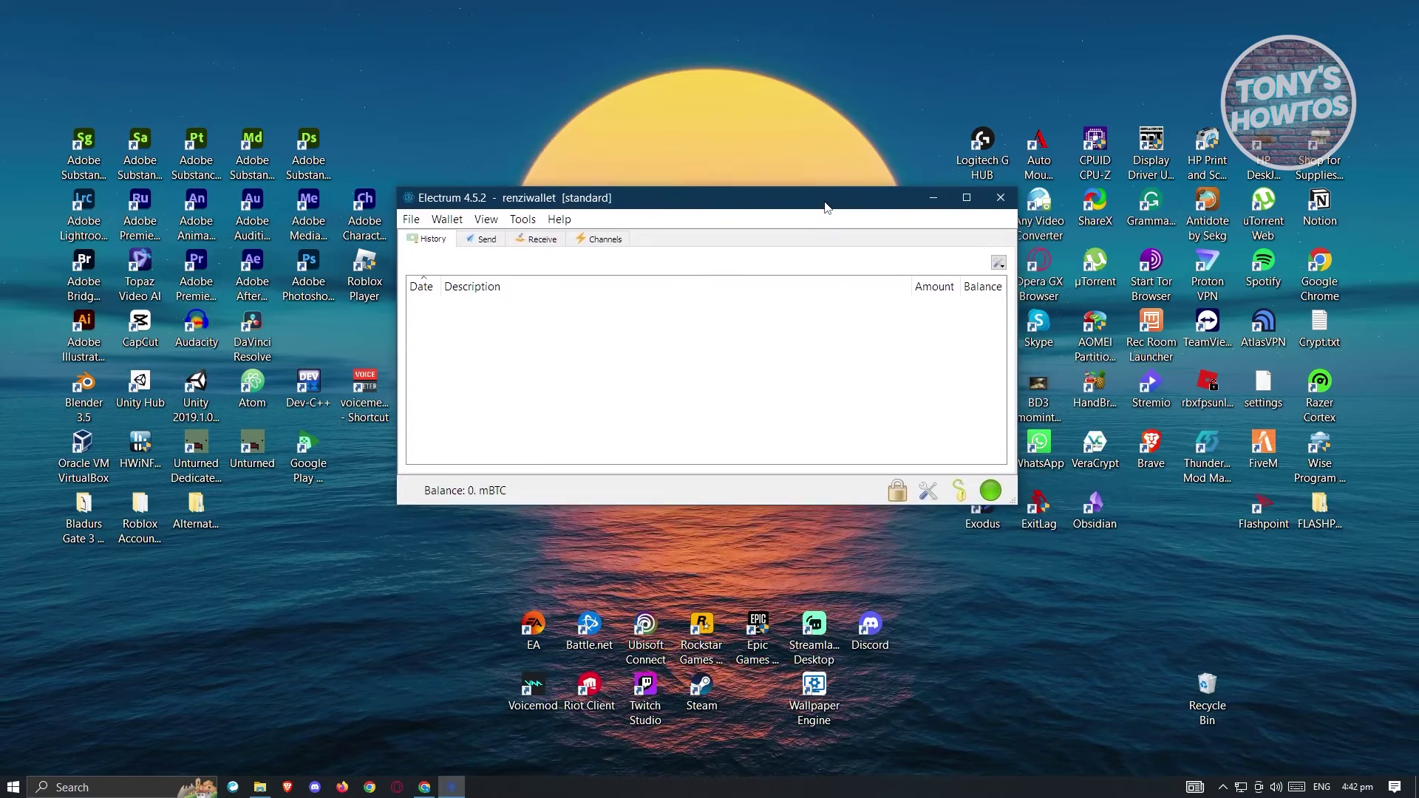